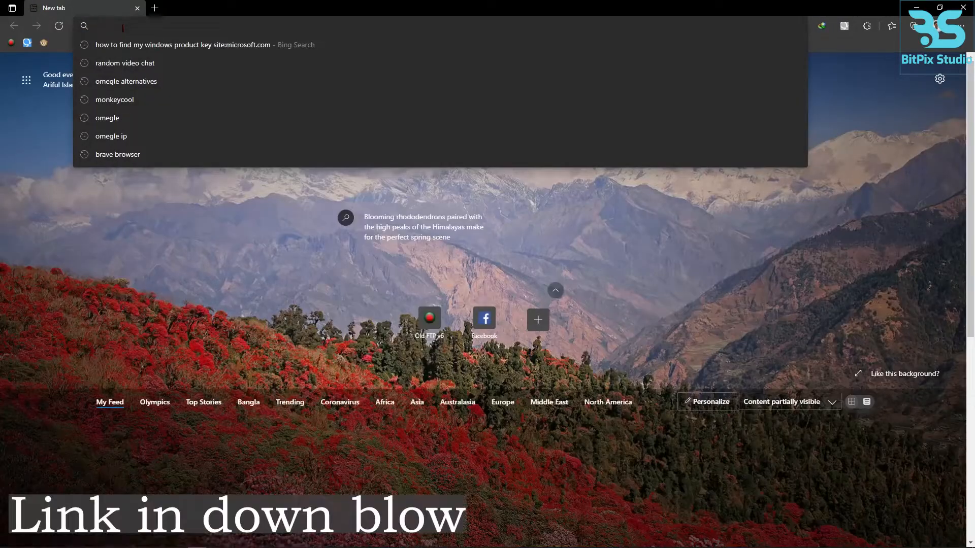
- Open the illustrator-scripts repository on GitHub and download it as a ZIP archive to the desktop
type("https://github.com/alexander-ladygin/illustrator-scripts")
key("Return")
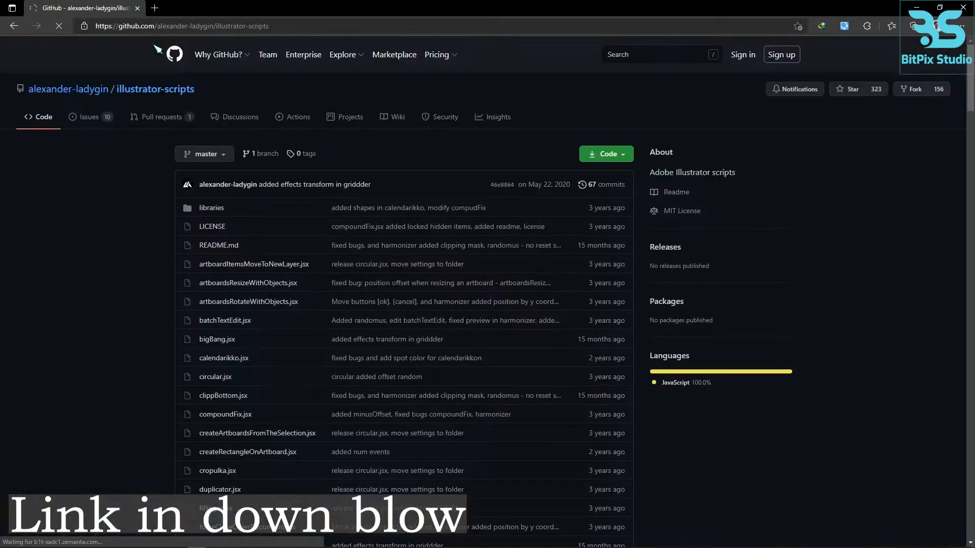
left_click(627, 159)
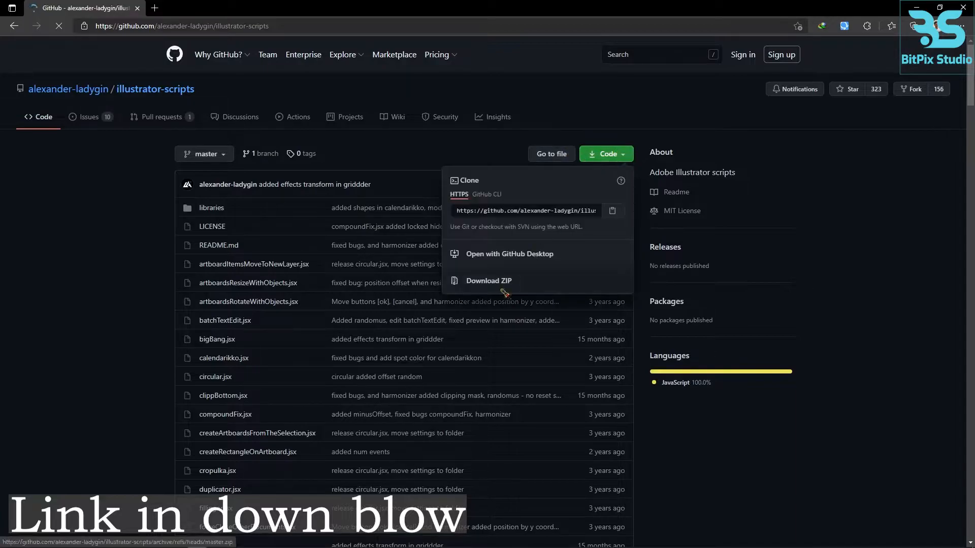
left_click(508, 282)
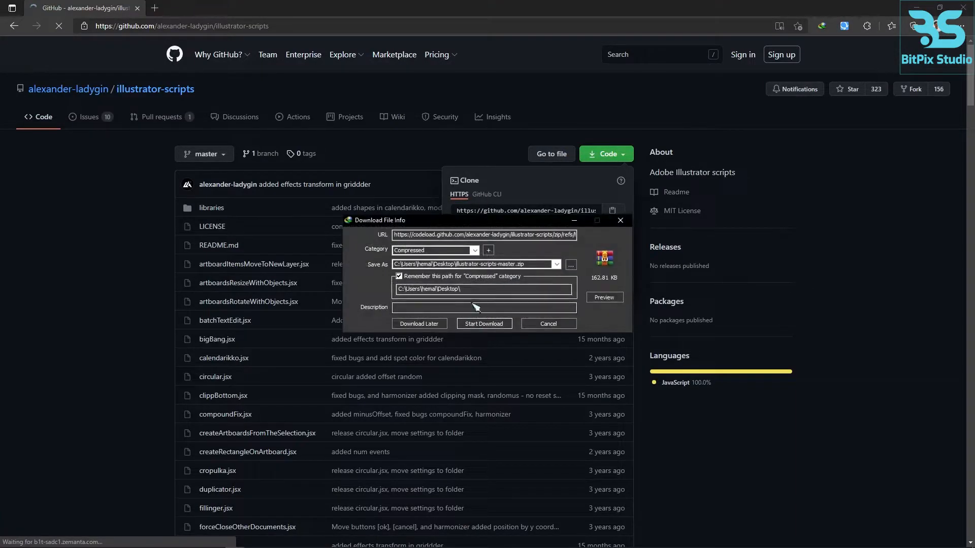
left_click(488, 324)
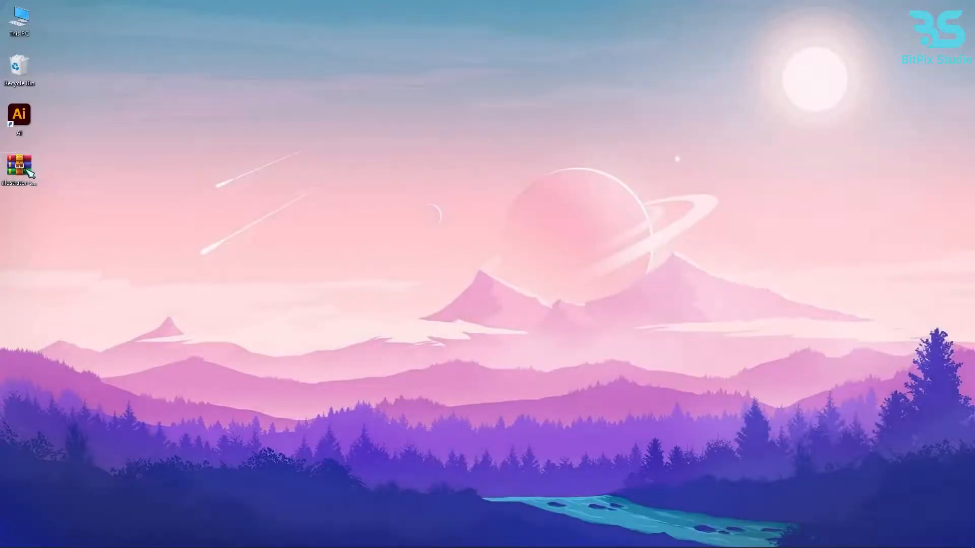
- Move the illustrator-scripts-master archive to a free spot on the desktop and extract it there
left_click_drag(28, 172, 335, 121)
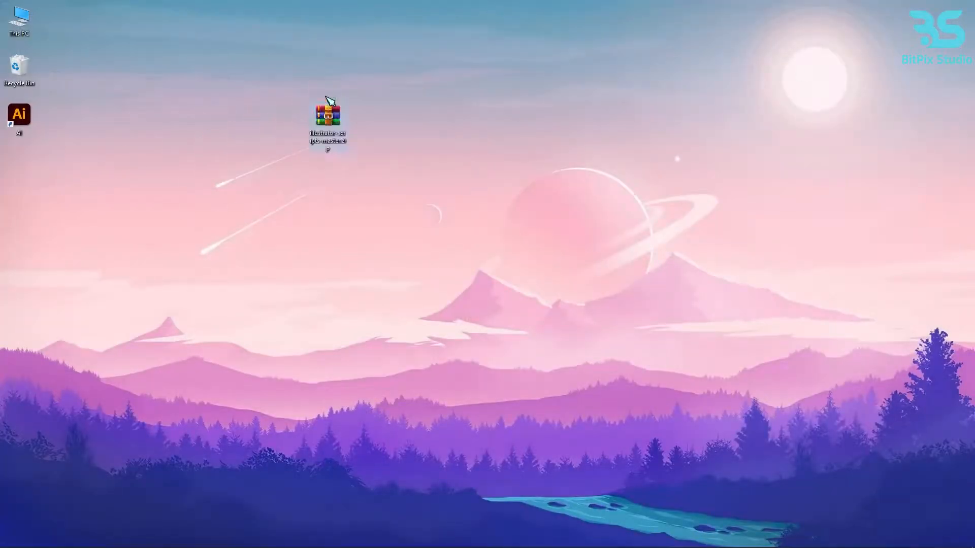
right_click(321, 120)
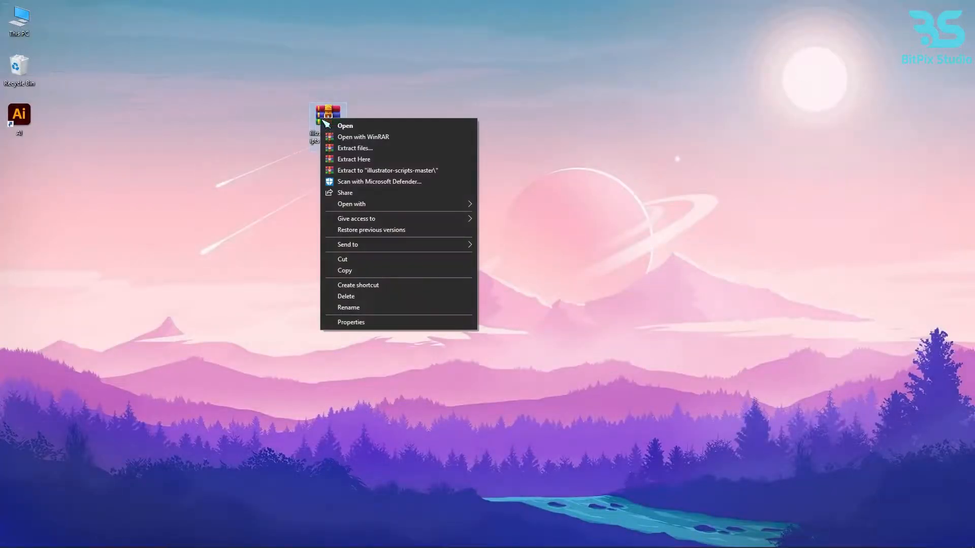
left_click(363, 164)
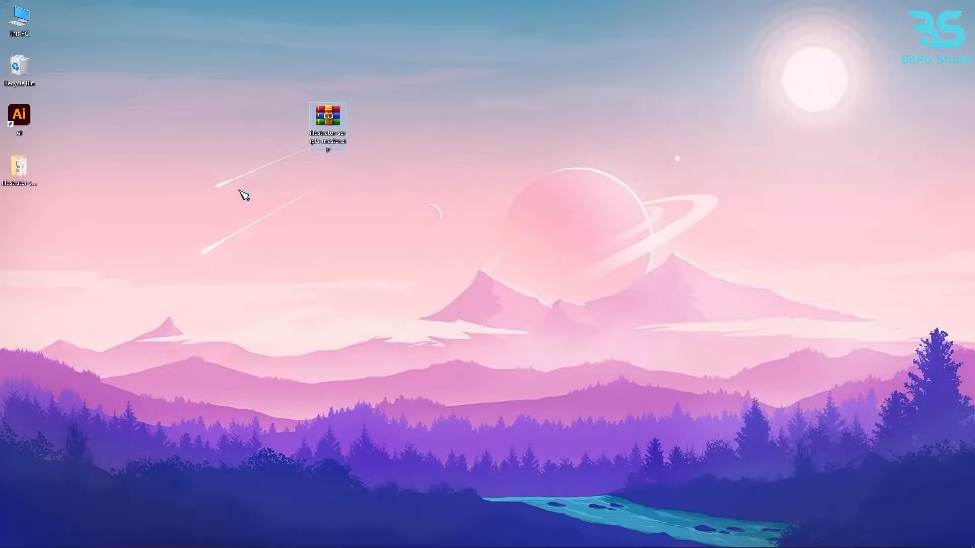
- Copy all files and folders inside the extracted illustrator-scripts-master folder
double_click(29, 175)
left_click_drag(158, 479, 155, 130)
right_click(155, 130)
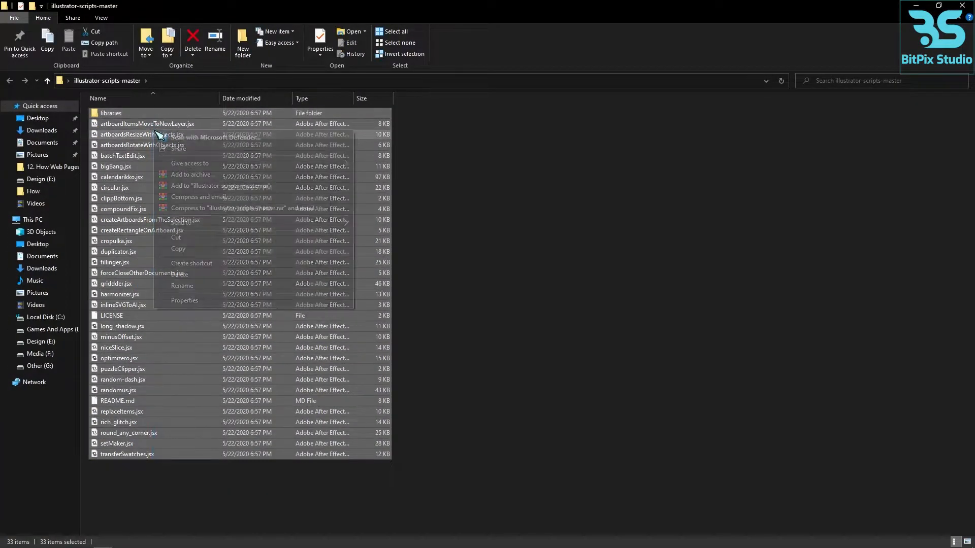
left_click(181, 254)
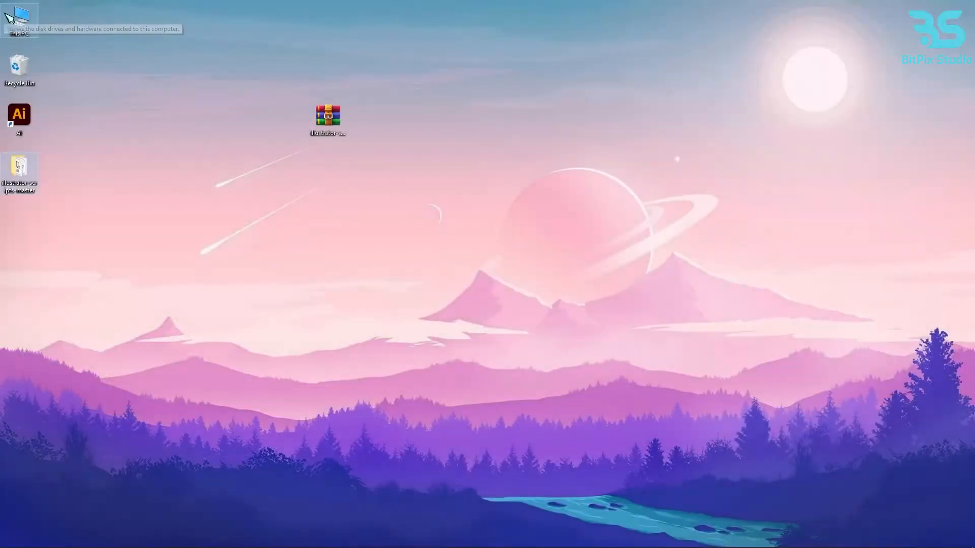
- Browse to C:\Program Files\Adobe\Adobe Illustrator 2020\Presets\en_GB\Scripts
double_click(15, 19)
double_click(159, 196)
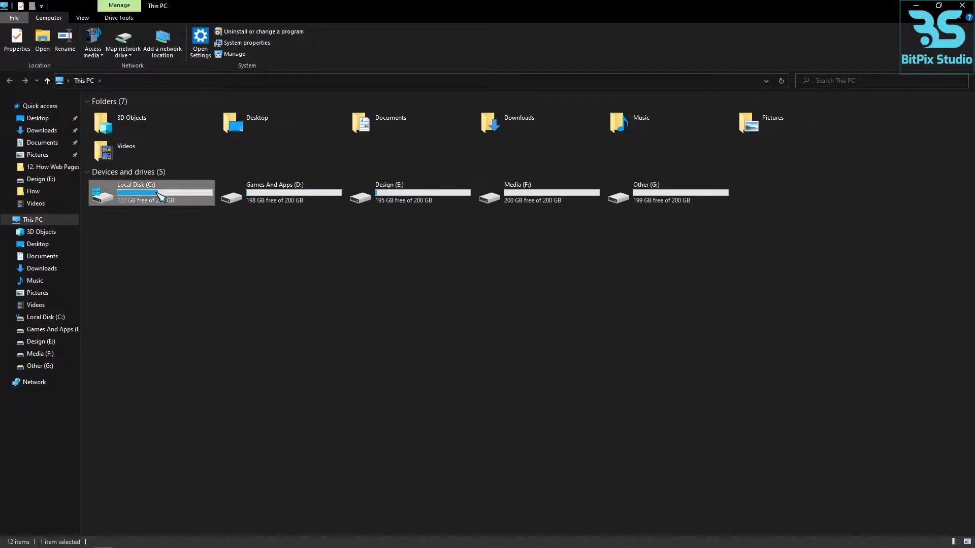
double_click(151, 153)
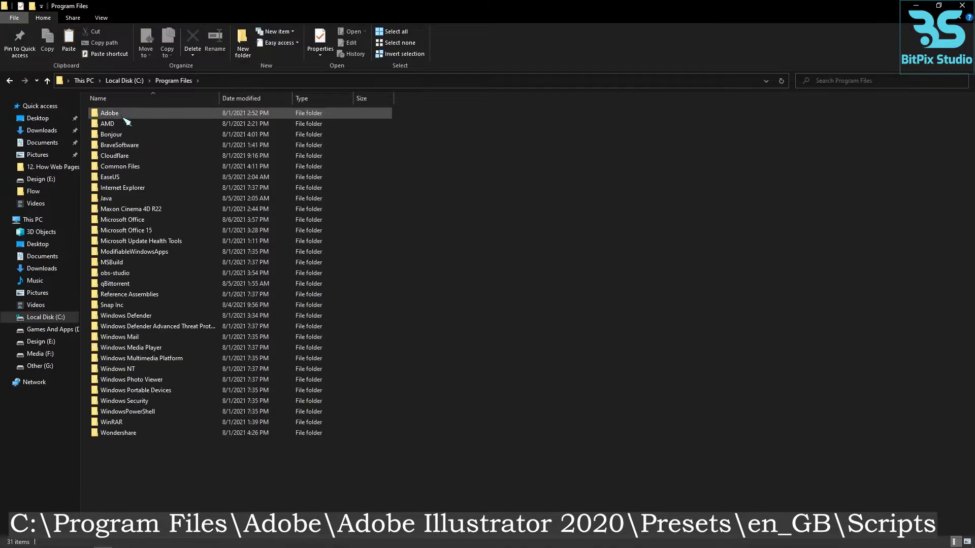
double_click(128, 114)
double_click(131, 136)
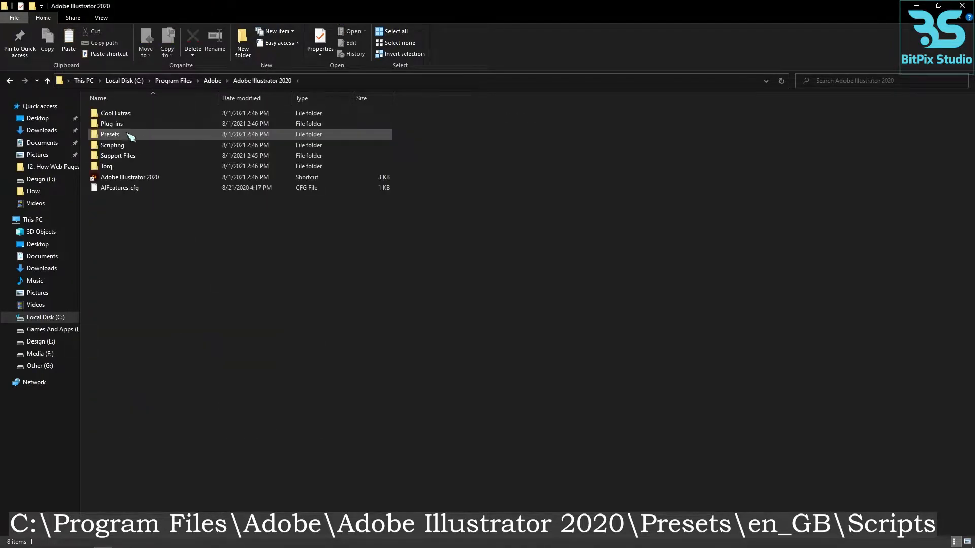
double_click(126, 134)
left_click(123, 116)
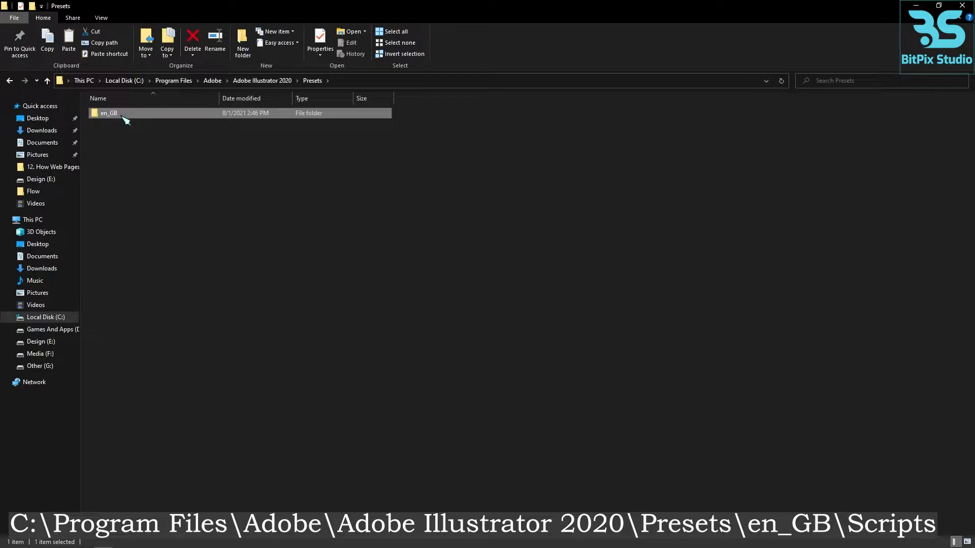
double_click(122, 116)
double_click(123, 166)
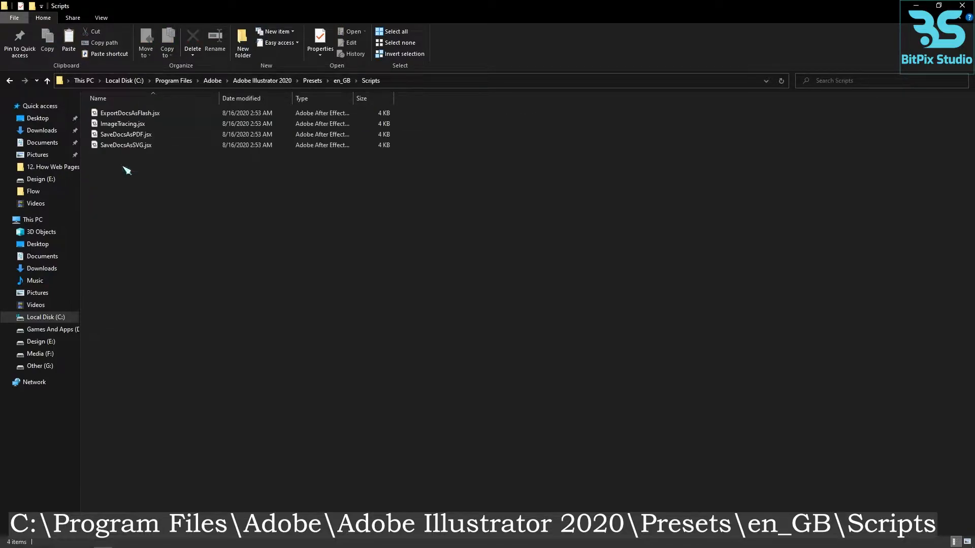
- Paste the copied scripts into the Scripts folder with administrator permission and close the folder window
right_click(127, 170)
left_click(157, 250)
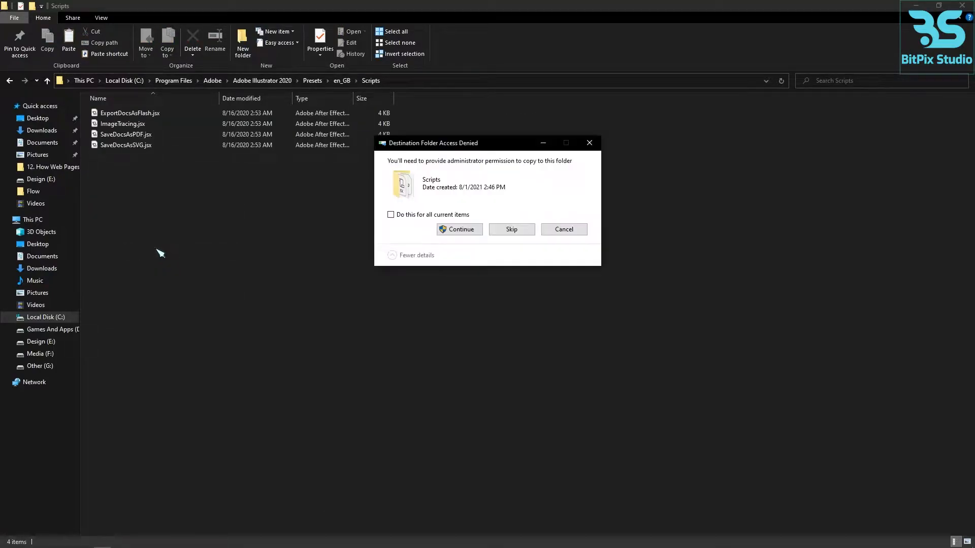
left_click(449, 233)
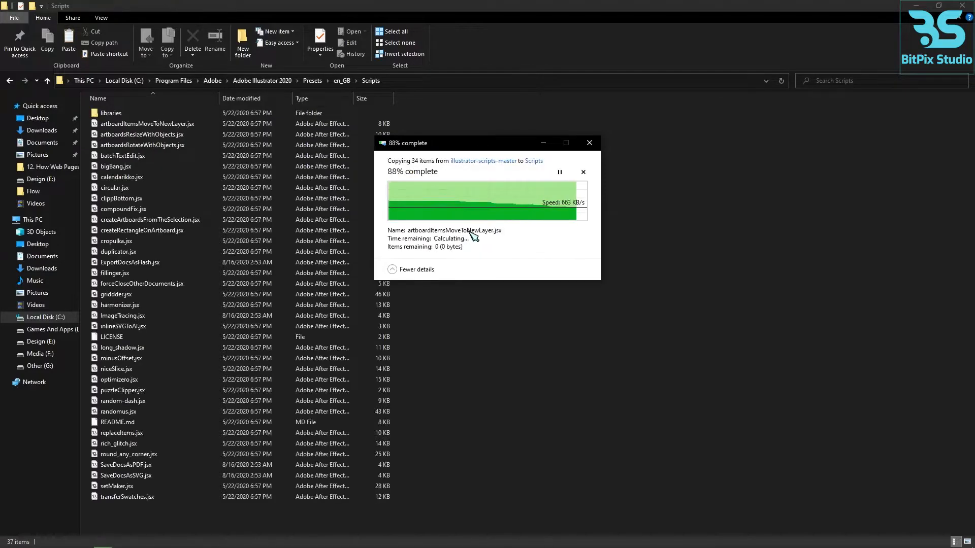
left_click(519, 240)
left_click(964, 7)
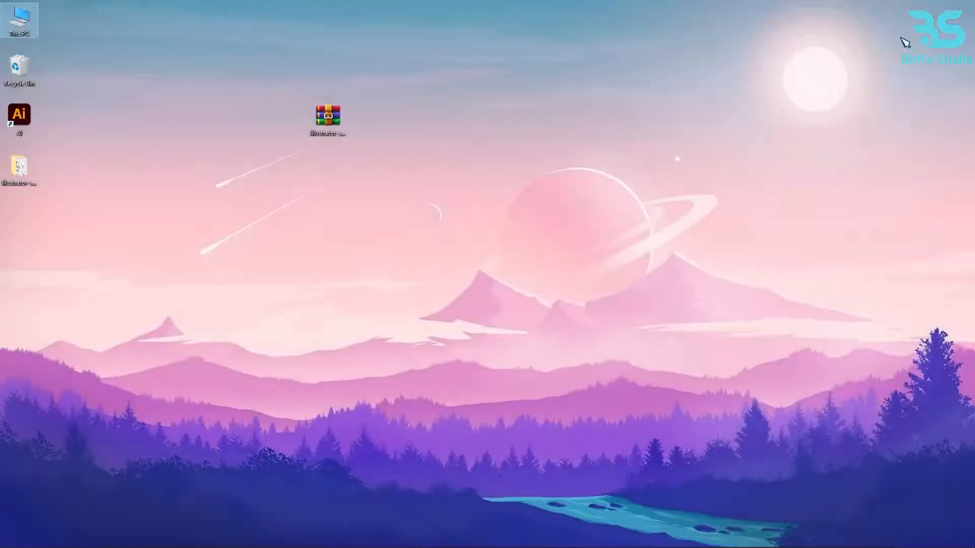
- Launch Adobe Illustrator and bring up its list of installed scripts
mouse_move(241, 542)
left_click(179, 540)
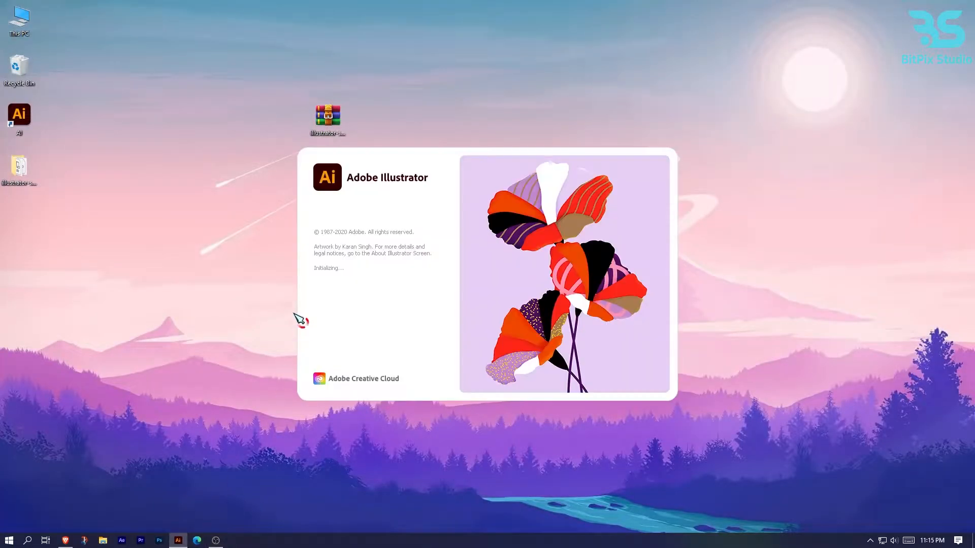
left_click_drag(328, 117, 88, 189)
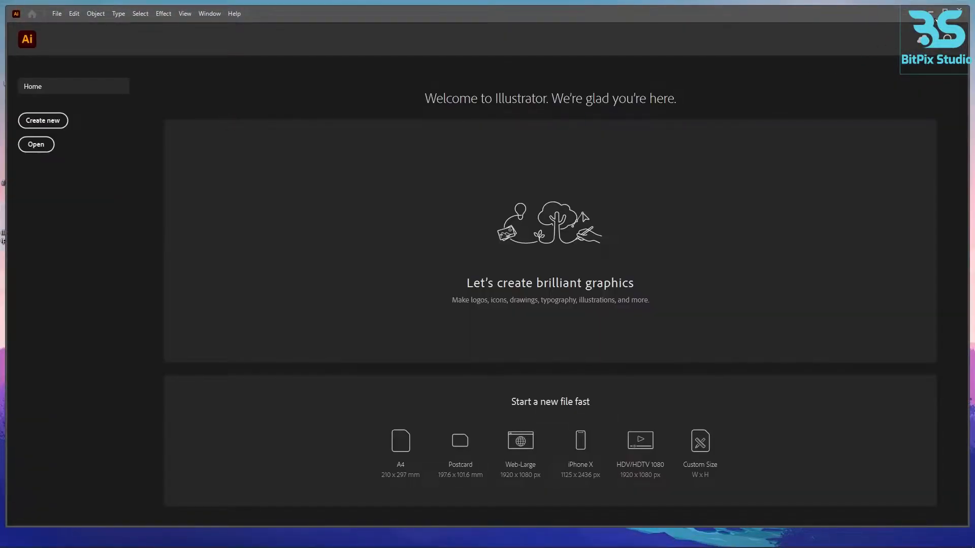
left_click(53, 7)
mouse_move(69, 234)
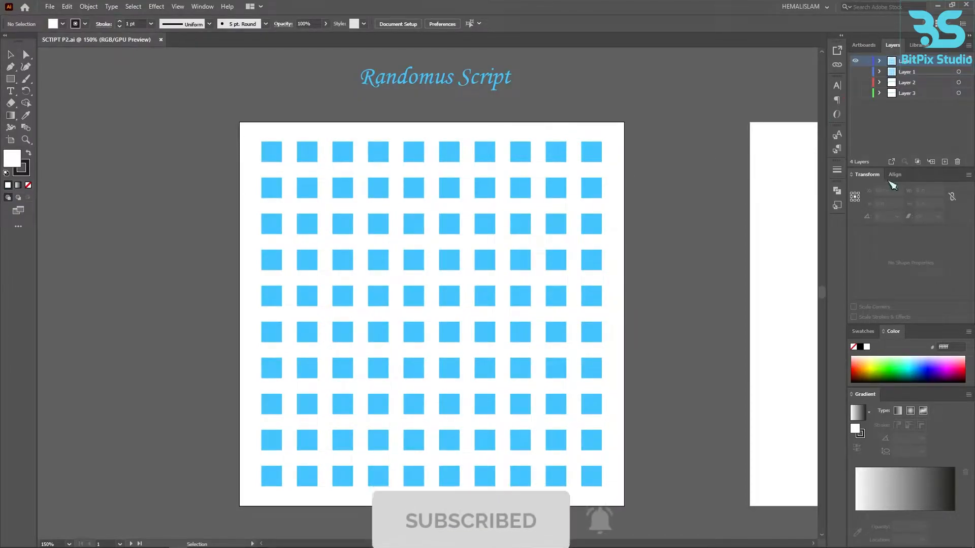
- Undock the Swatches panel so it floats beside the artboard, and make it taller
left_click(862, 331)
left_click_drag(866, 325, 710, 169)
left_click_drag(748, 269, 752, 318)
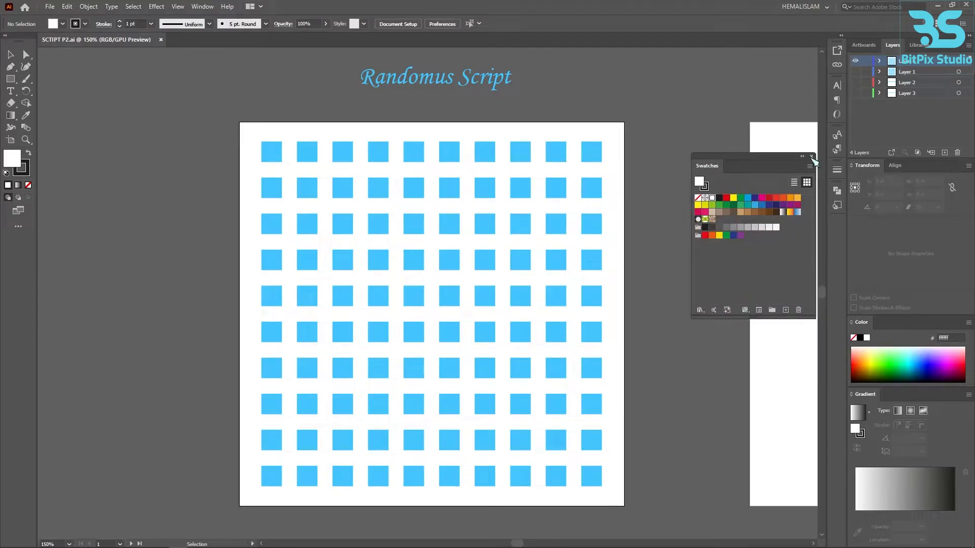
- Close and reopen the floating Swatches panel, and shift it slightly farther from the artboard
left_click(812, 158)
left_click(198, 8)
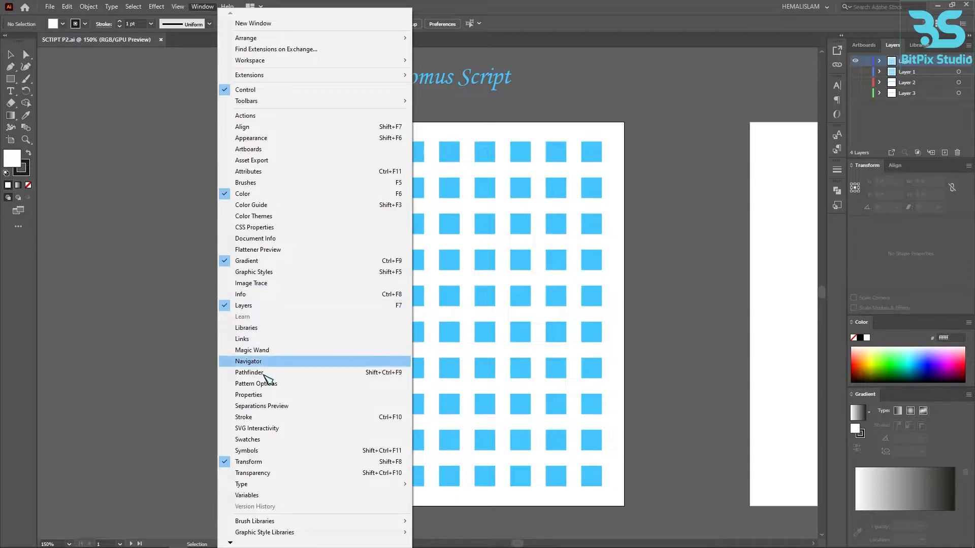
left_click(275, 442)
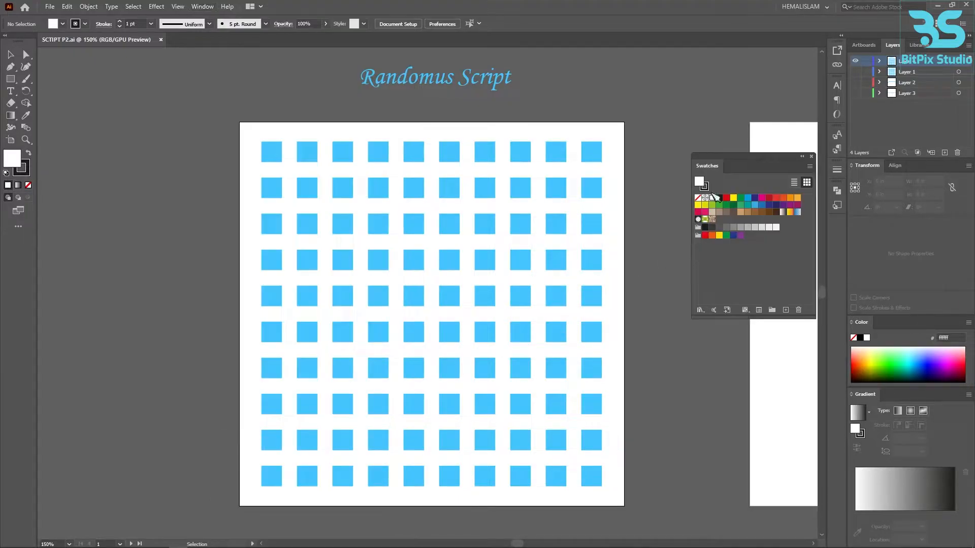
left_click_drag(701, 164, 723, 164)
- Delete all of the document's existing color swatches and color groups
left_click(734, 197)
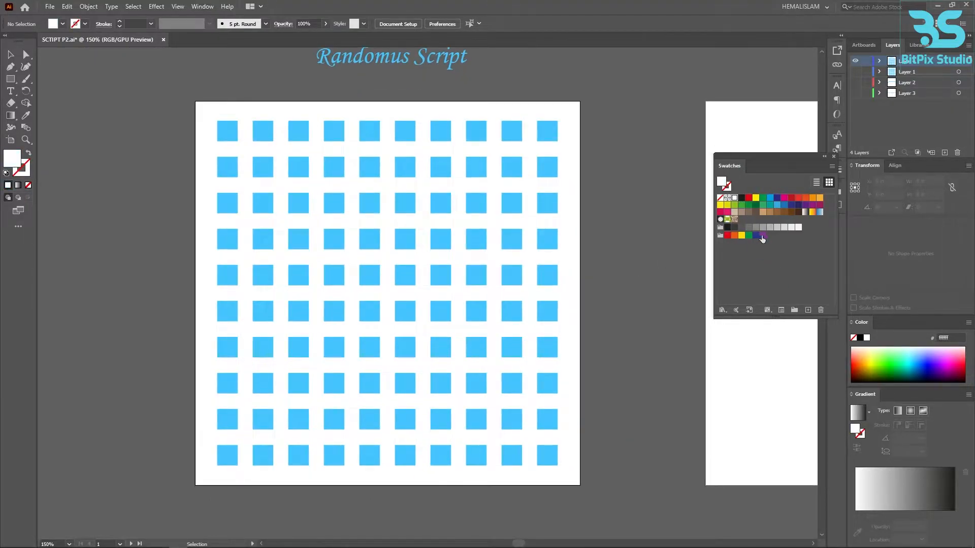
left_click(821, 311)
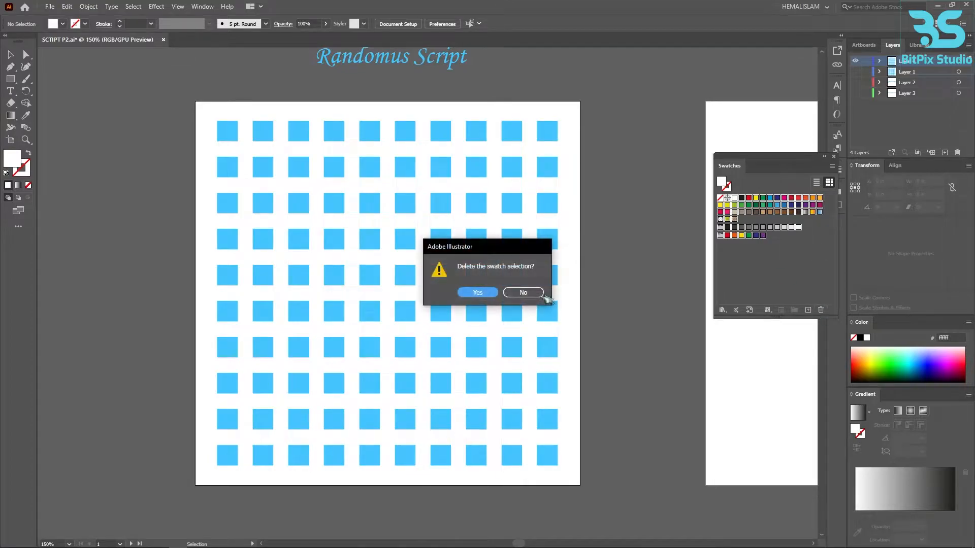
left_click(478, 293)
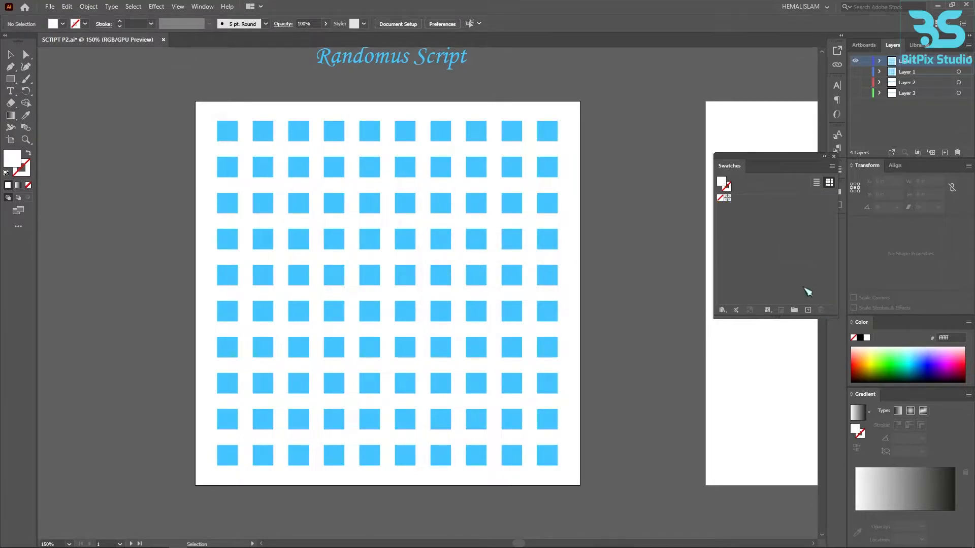
- Add the bright neon color rows of the PANTONE+ Pastels & Neons Uncoated color book to the document swatches, and close the color book
left_click(722, 310)
mouse_move(782, 71)
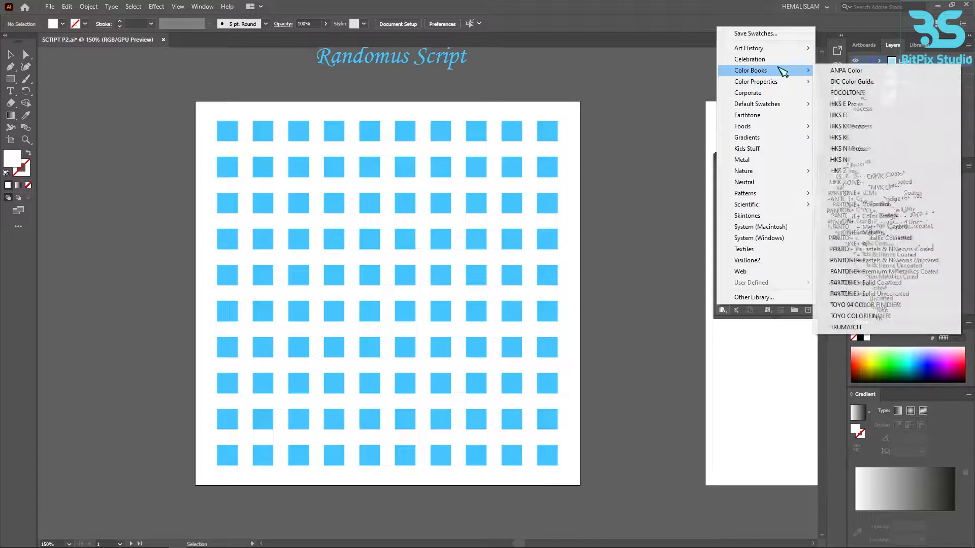
left_click(873, 260)
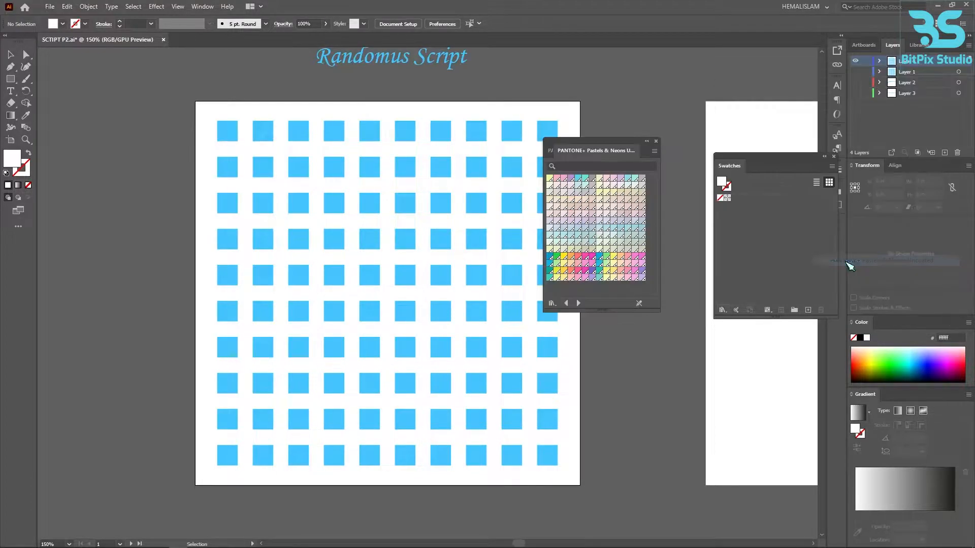
left_click(550, 256)
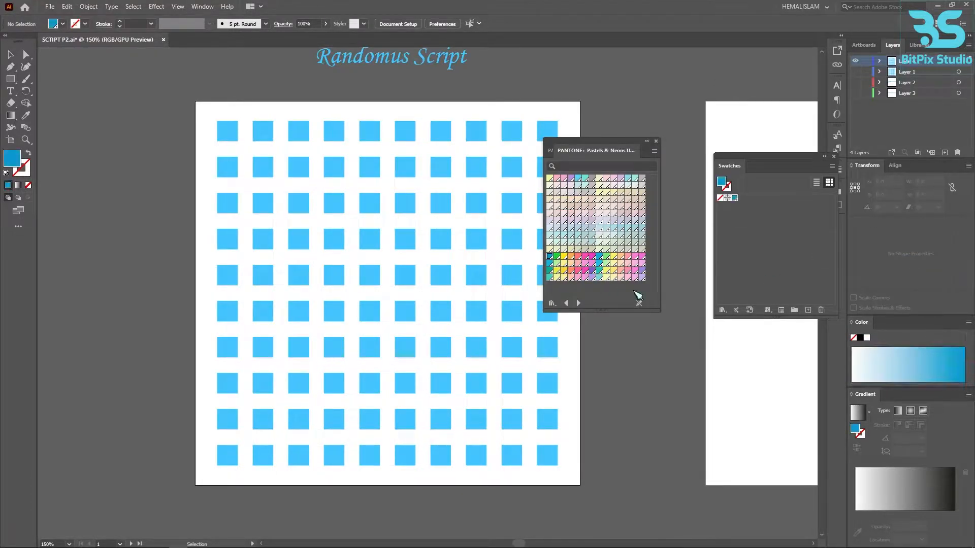
left_click(642, 278, "shift")
left_click_drag(590, 263, 751, 248)
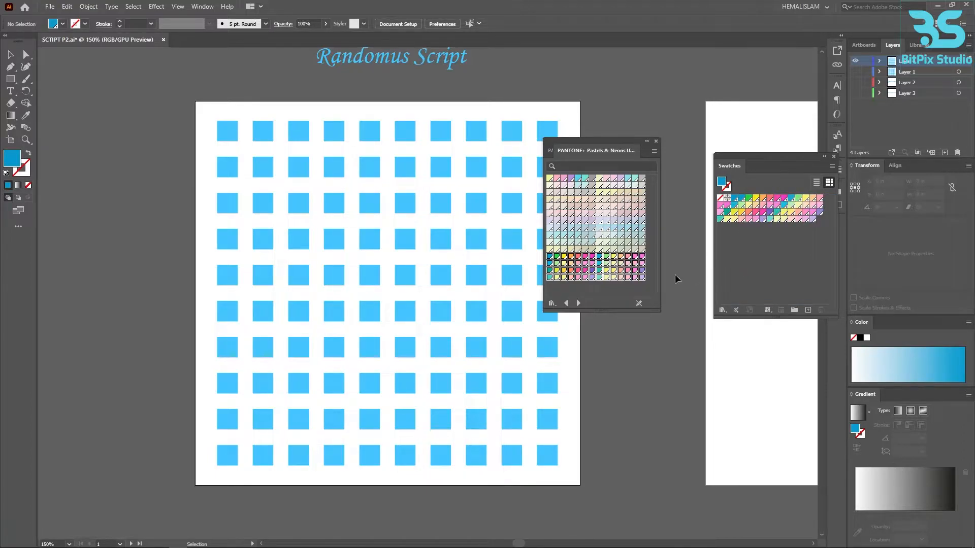
left_click(656, 141)
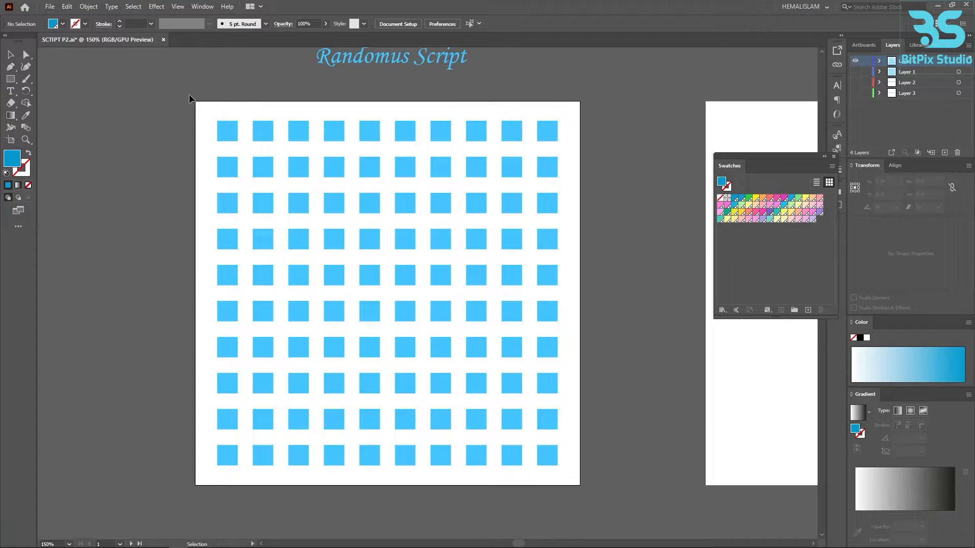
- Select all blue squares on the artboard and run the randomus script on them
key("ctrl+a")
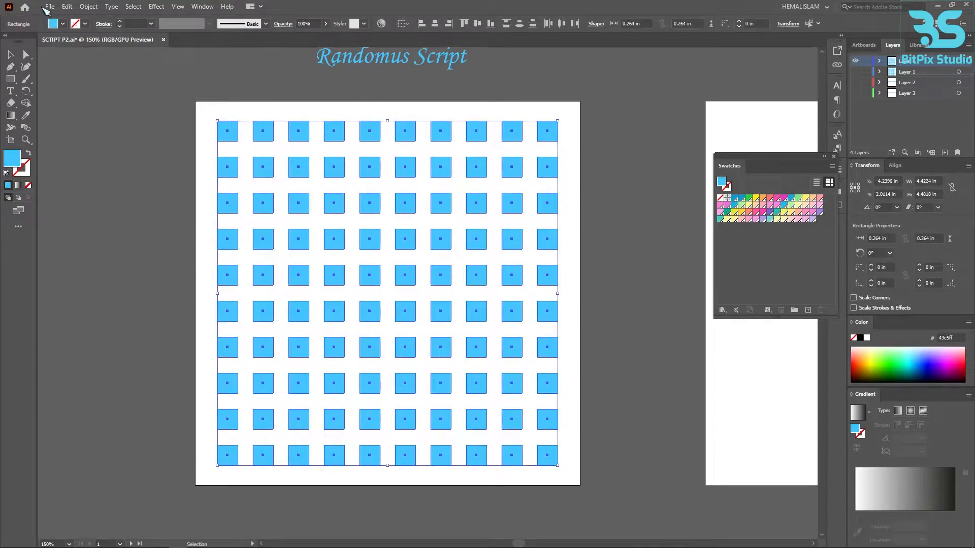
left_click(50, 7)
mouse_move(178, 234)
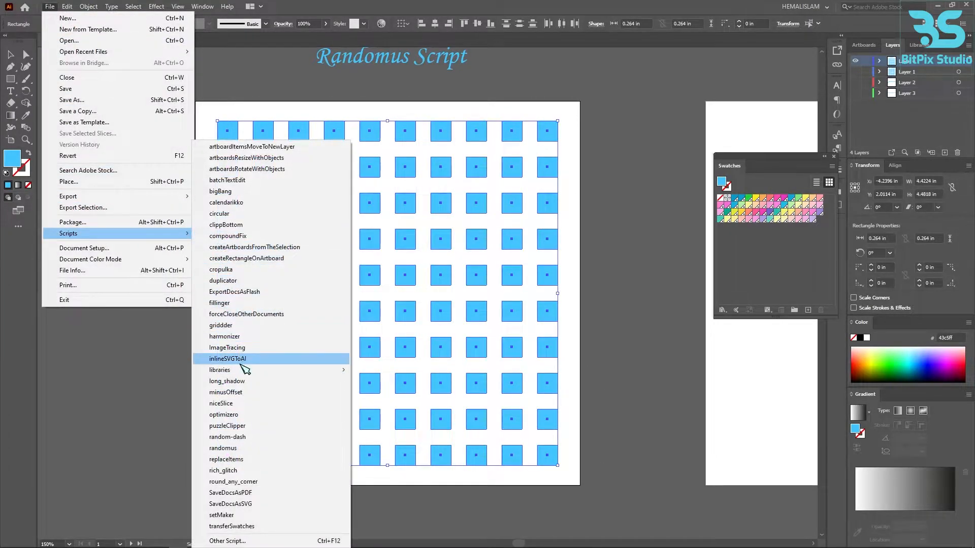
left_click(244, 449)
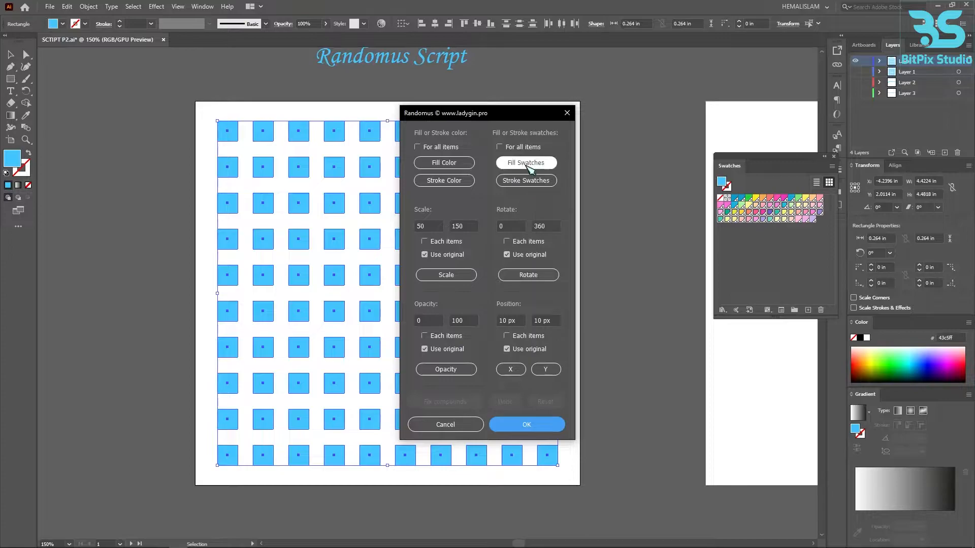
- Randomize the squares' fills repeatedly with Fill Swatches, keeping the Randomus dialog clear of the artwork
left_click(529, 166)
left_click(528, 165)
left_click_drag(419, 116, 52, 120)
left_click(168, 168)
left_click(168, 167)
left_click(167, 168)
left_click(167, 168)
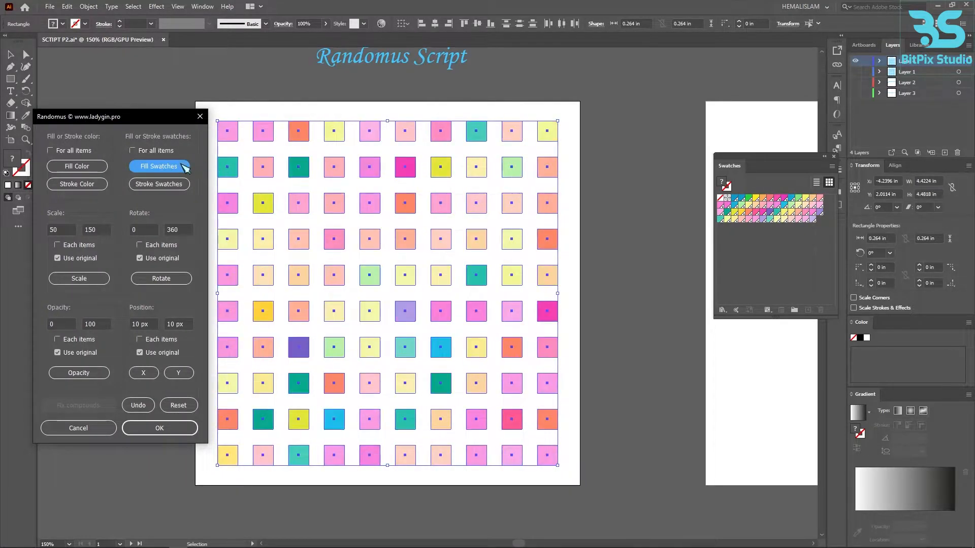
- Randomize the selected squares' fills several more times with Fill Swatches, accept the result and deselect the squares
left_click(186, 168)
left_click(181, 169)
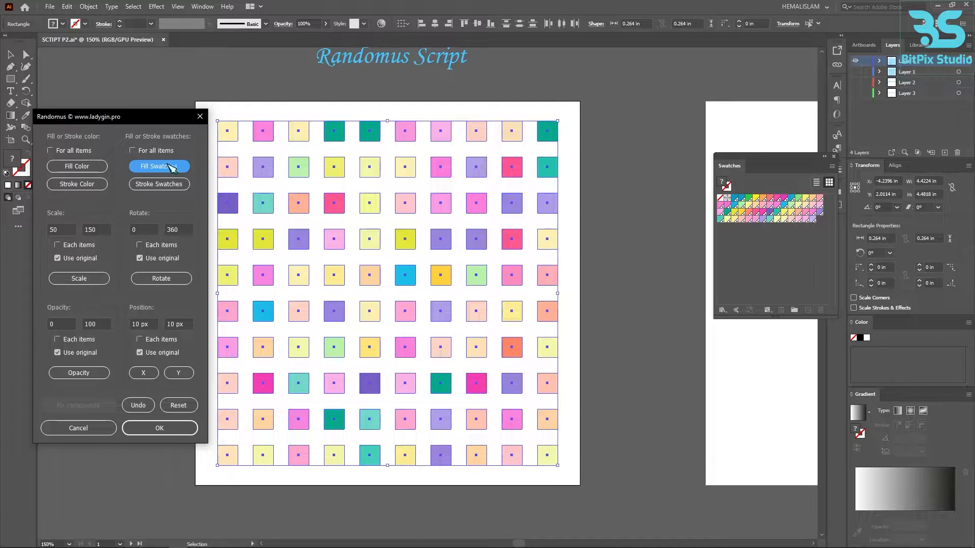
left_click(171, 168)
left_click(172, 168)
left_click(172, 168)
left_click(174, 168)
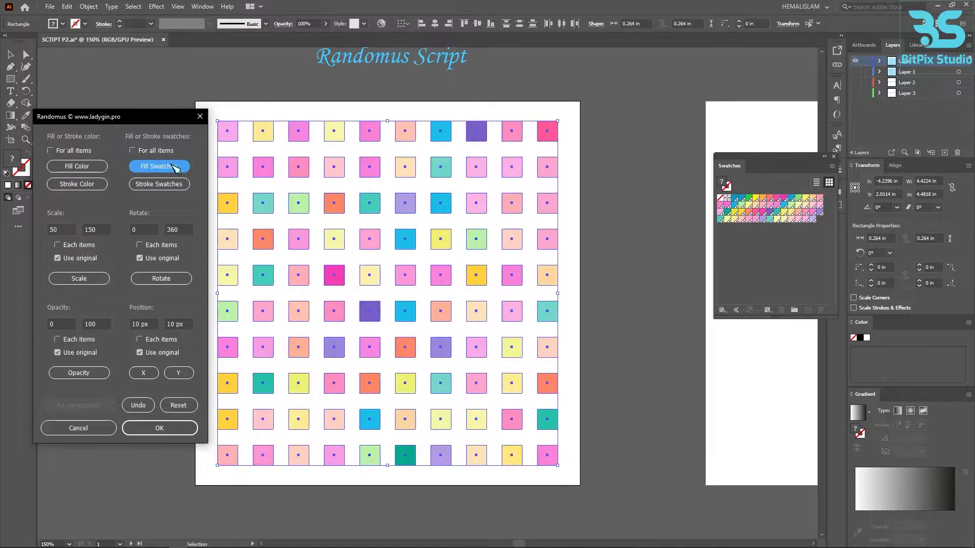
left_click(168, 432)
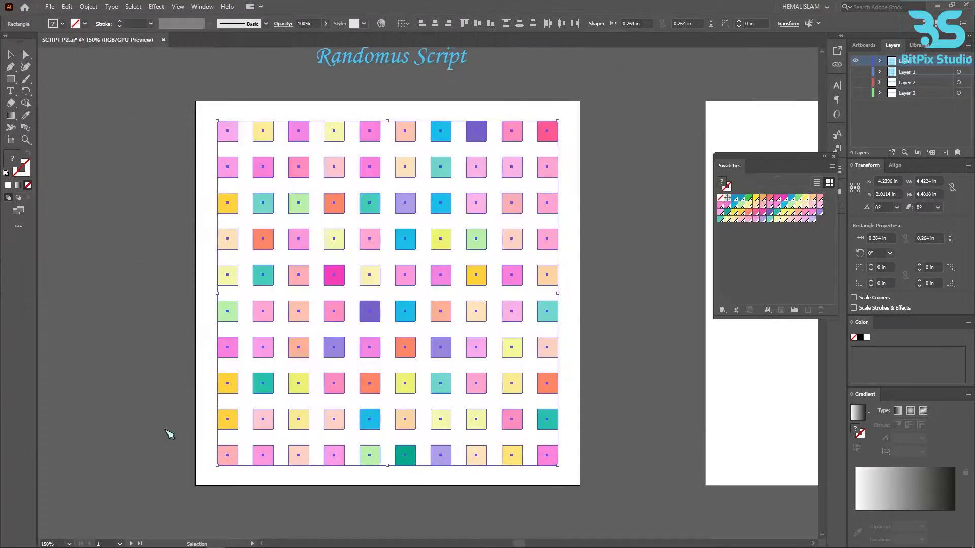
left_click(608, 301)
- Hide the layer with the recolored squares and show Layer 1 with the extra demo grid
scroll(615, 303, "down", 1)
left_click_drag(618, 304, 135, 313)
left_click(855, 61)
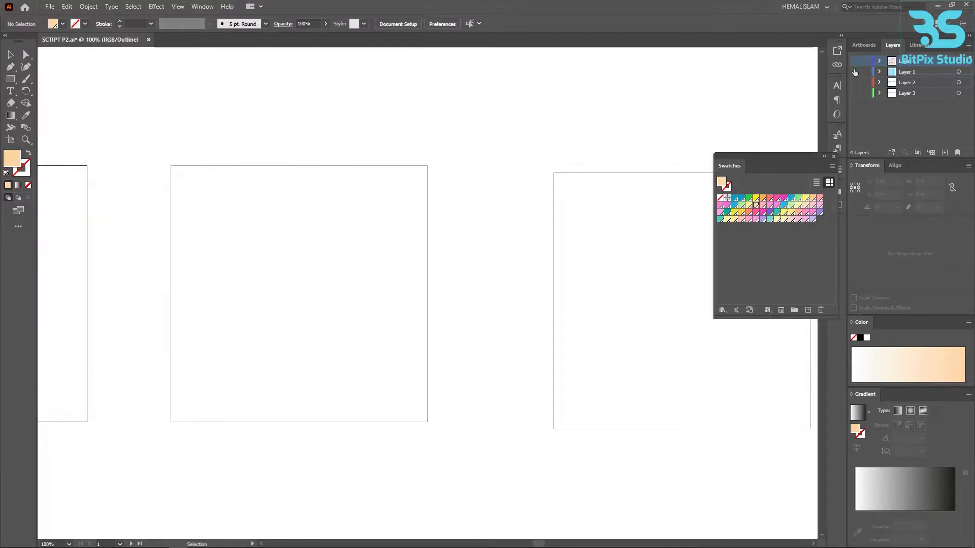
left_click(856, 71)
left_click_drag(482, 243, 525, 243)
left_click_drag(512, 293, 527, 289)
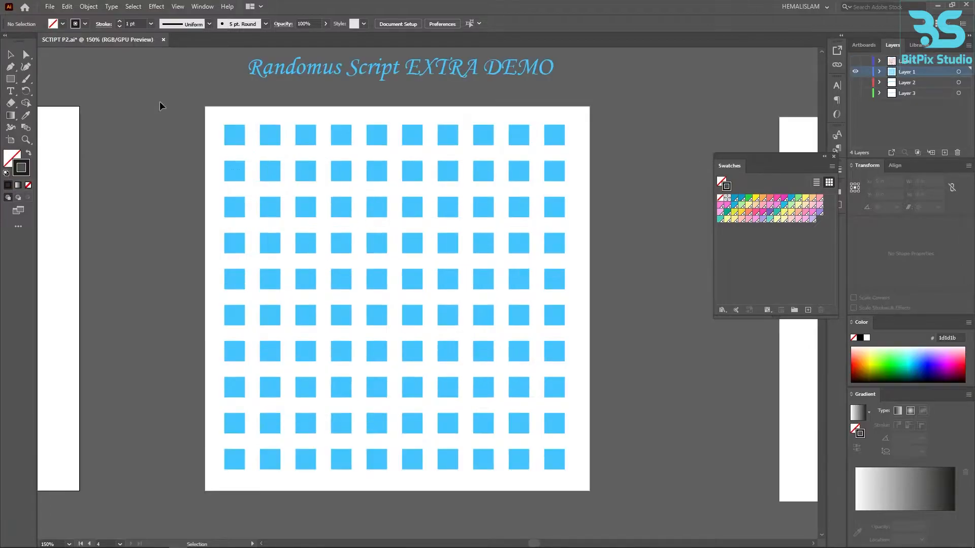
- Select all blue squares of the extra demo grid and give them a black stroke with no fill
left_click_drag(170, 113, 588, 482)
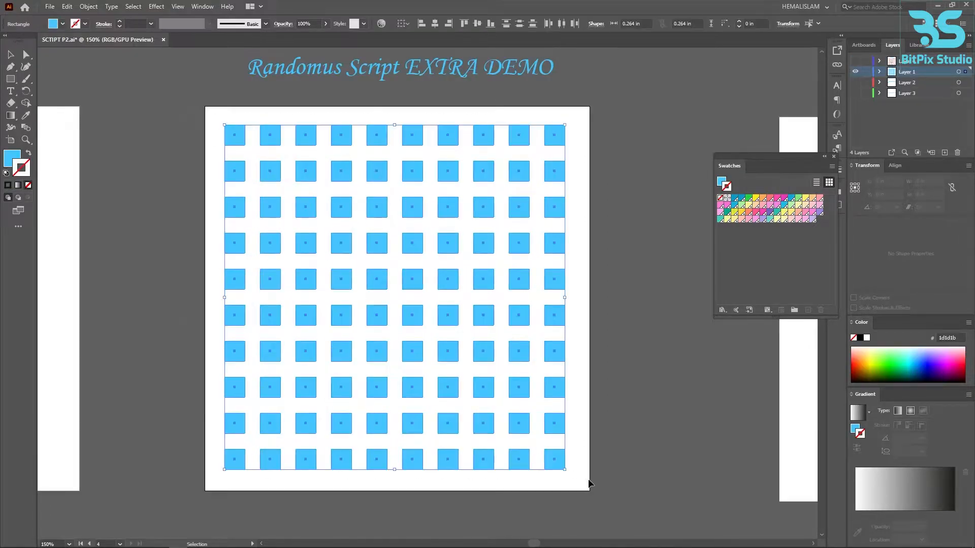
left_click(8, 186)
left_click(29, 186)
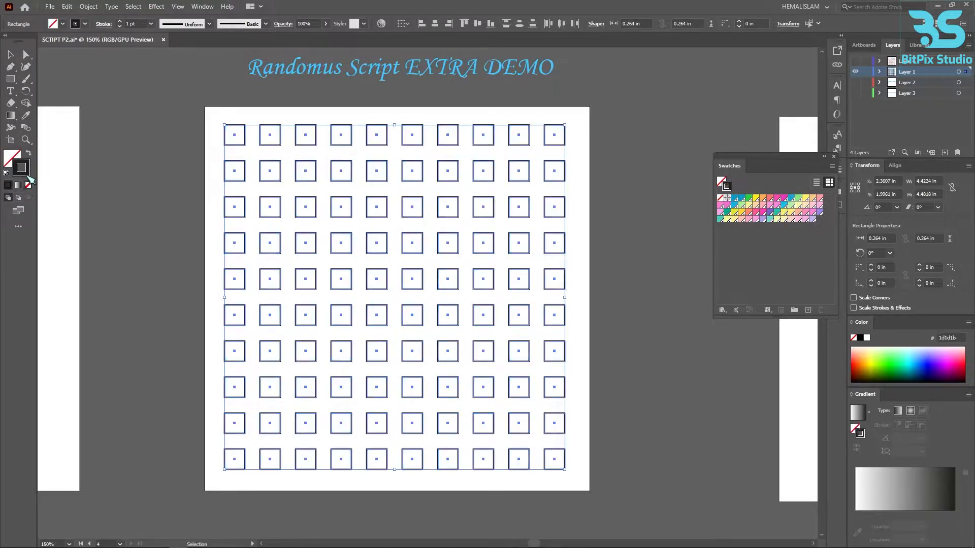
- Run the randomus script on the outlined squares and place its dialog clear of the artwork
left_click(50, 6)
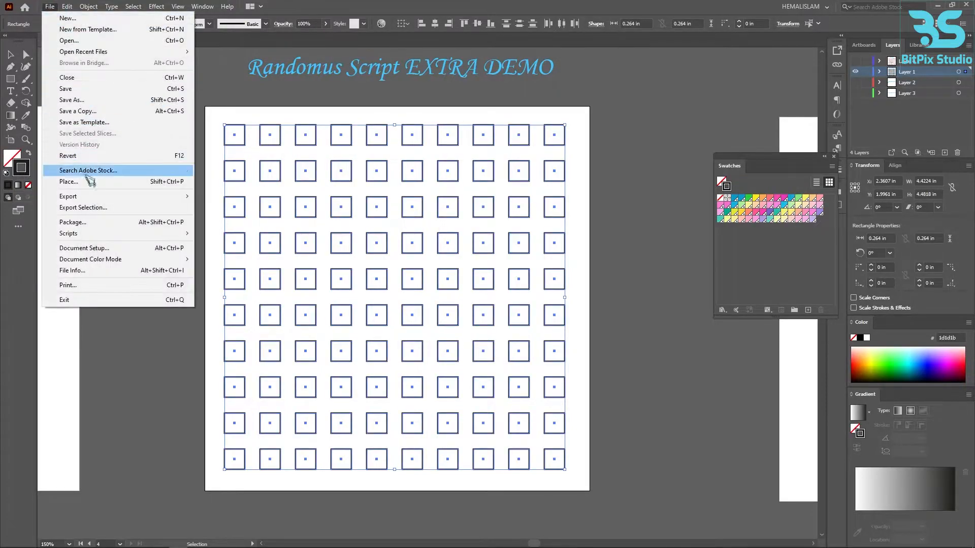
mouse_move(87, 234)
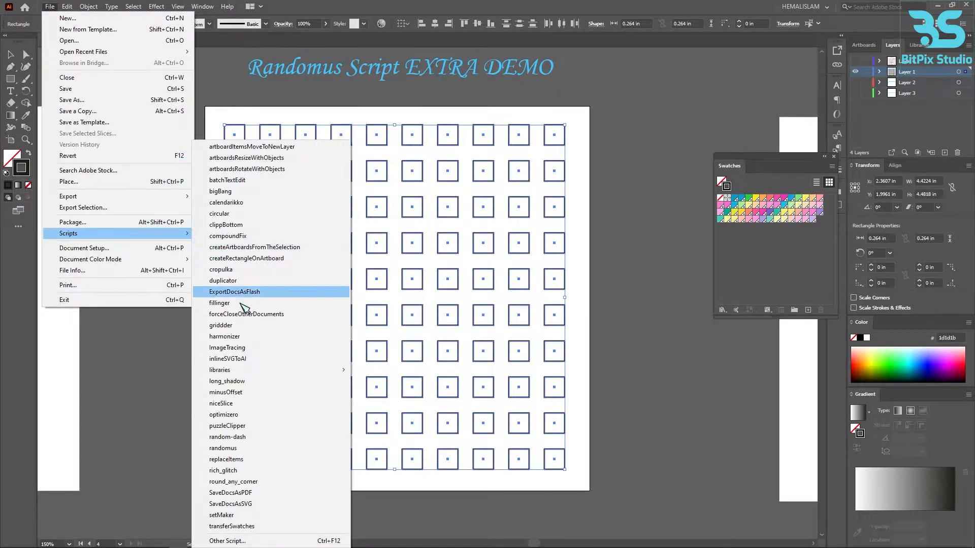
left_click(243, 448)
left_click_drag(464, 116, 108, 135)
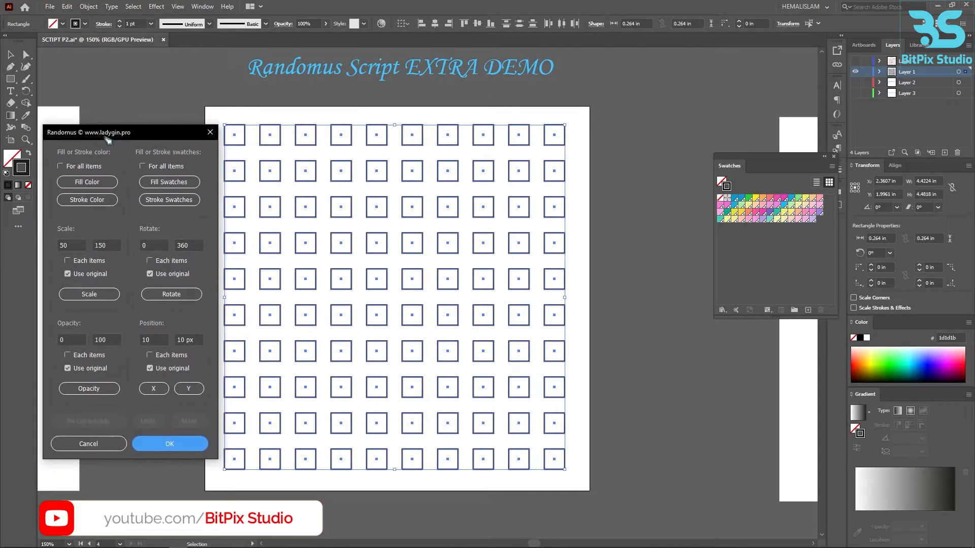
left_click(755, 206)
left_click(813, 220, "shift")
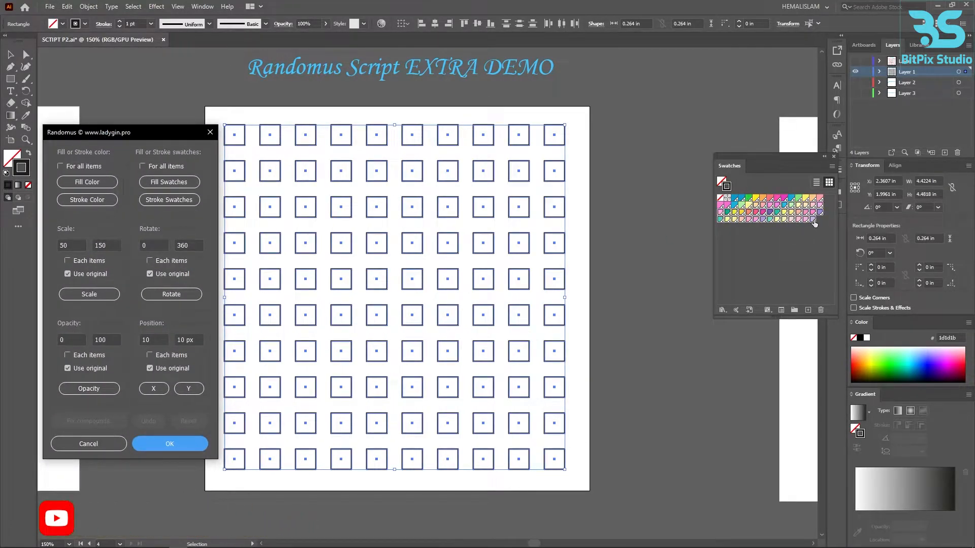
- Randomize the outline colors repeatedly with Stroke Swatches, accept the result and deselect the squares
left_click(184, 204)
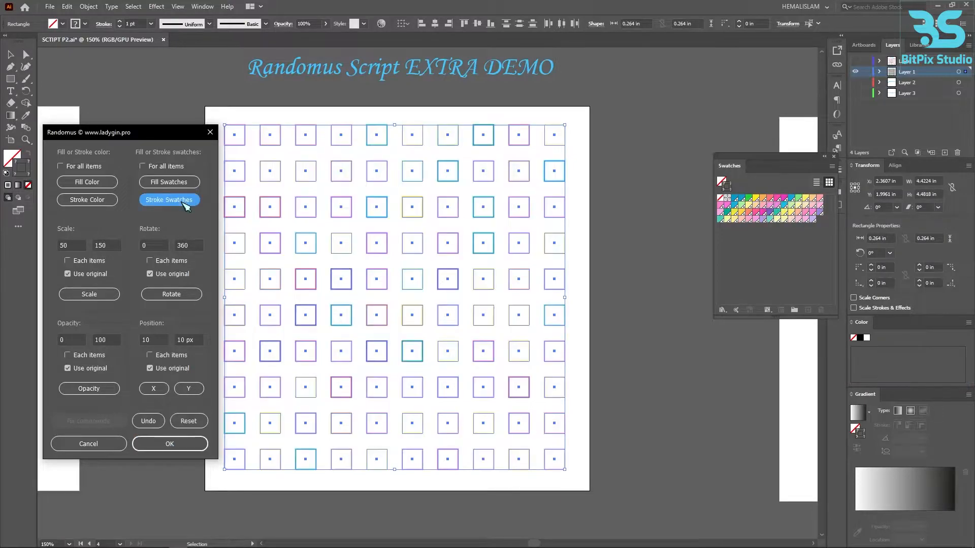
left_click(177, 198)
left_click(178, 200)
left_click(177, 200)
left_click(178, 201)
left_click(178, 201)
left_click(179, 202)
left_click(179, 201)
left_click(179, 201)
left_click(178, 201)
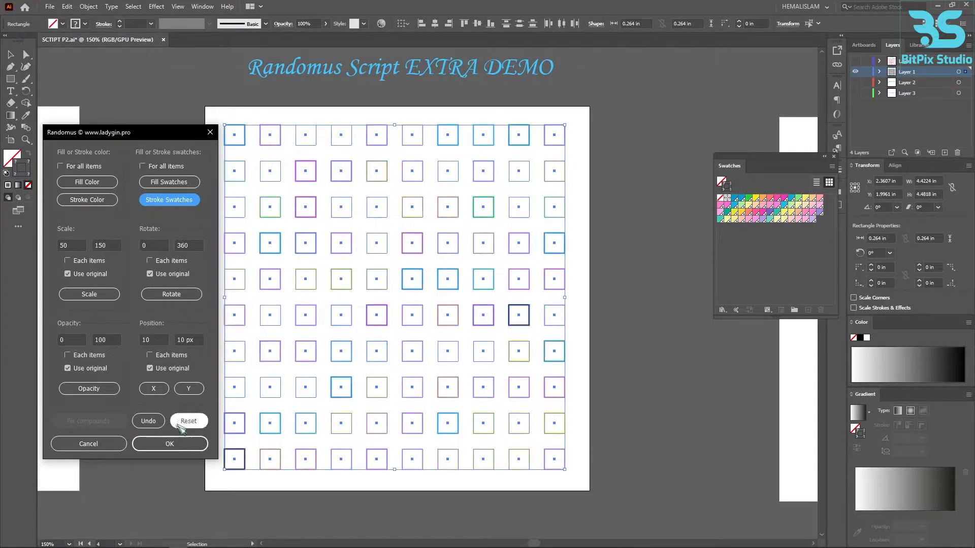
left_click(170, 444)
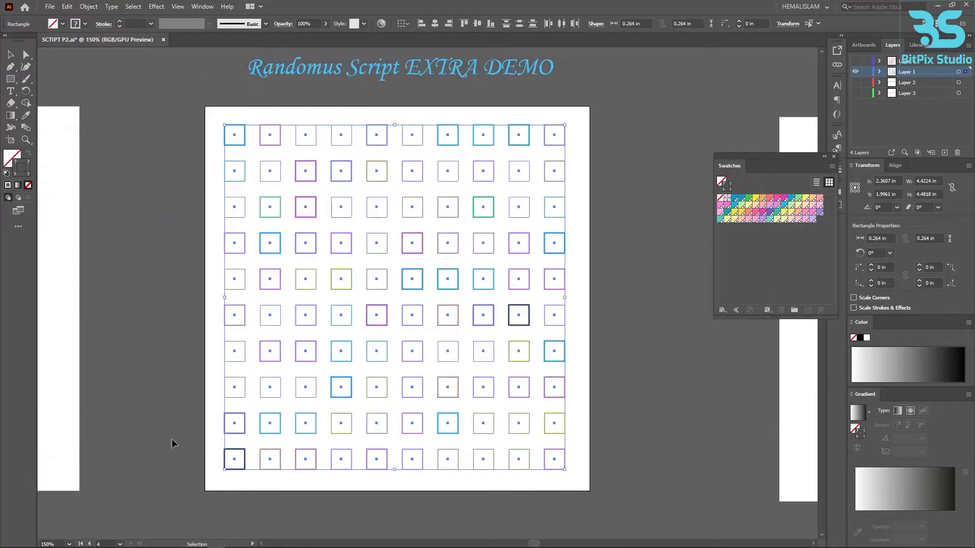
left_click(620, 212)
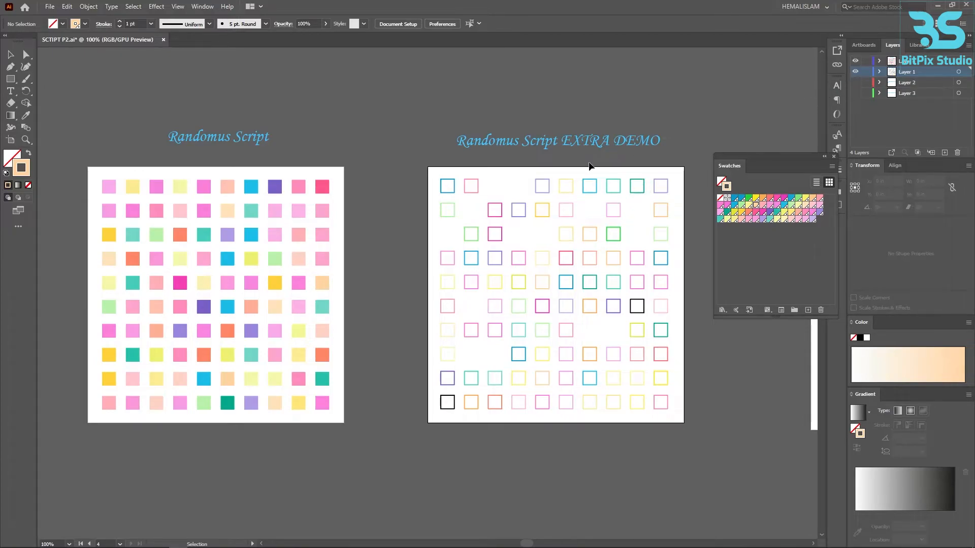
- Hide both finished grid layers, show Layer 2, and cut the small blue square above its artboard
left_click_drag(606, 152, 271, 147)
scroll(261, 277, "up", 1)
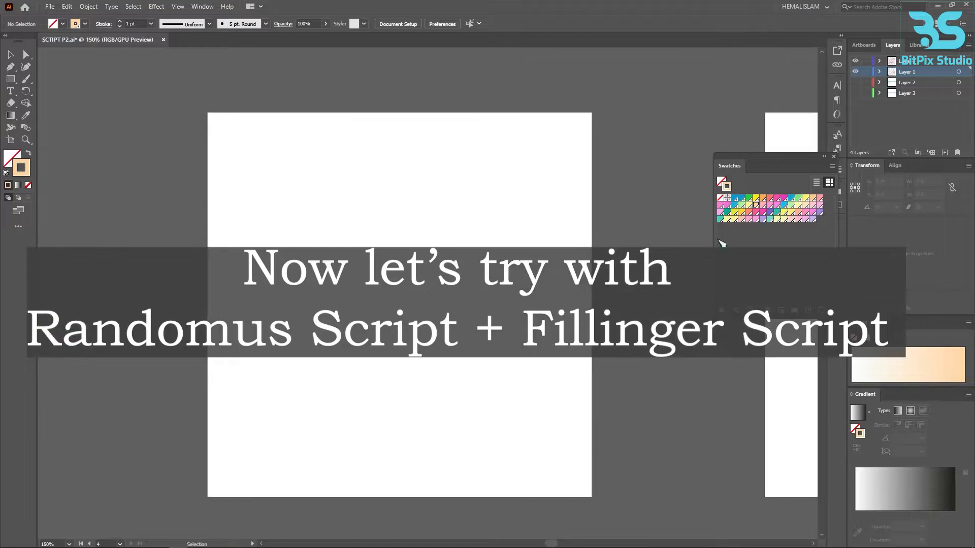
left_click(855, 72)
left_click(855, 82)
left_click_drag(591, 231, 603, 251)
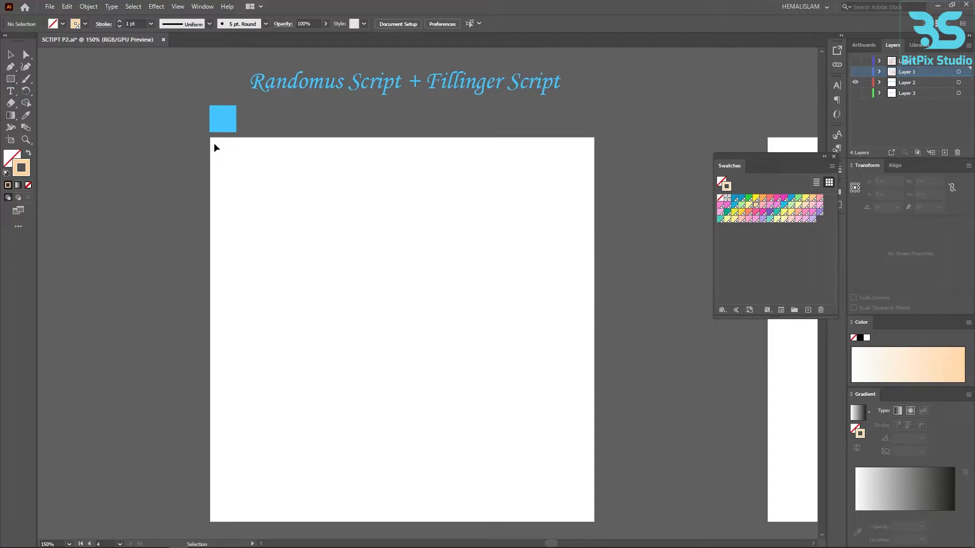
left_click(229, 126)
key("ctrl+x")
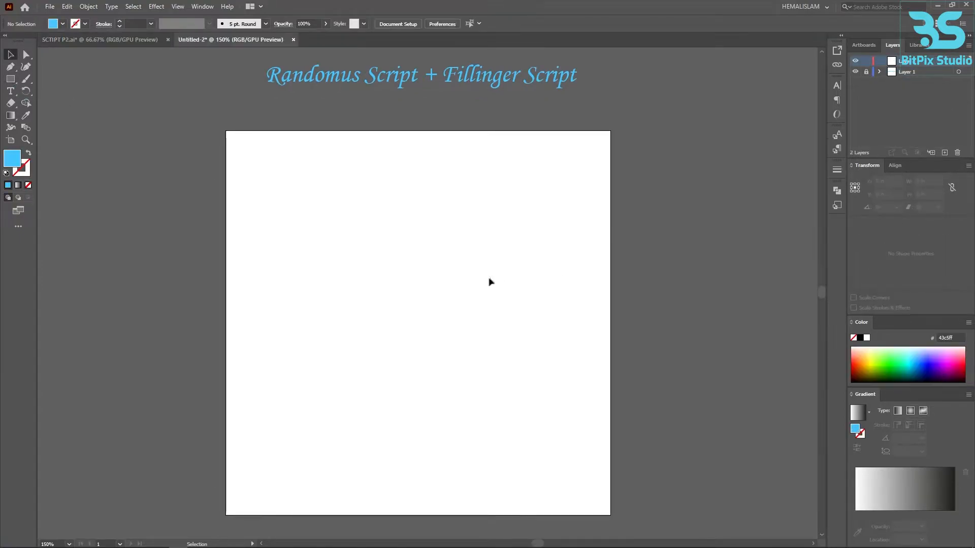
- Draw a blue circle about 2.9 in in diameter and center it horizontally and vertically on the artboard
left_click_drag(15, 83, 47, 97)
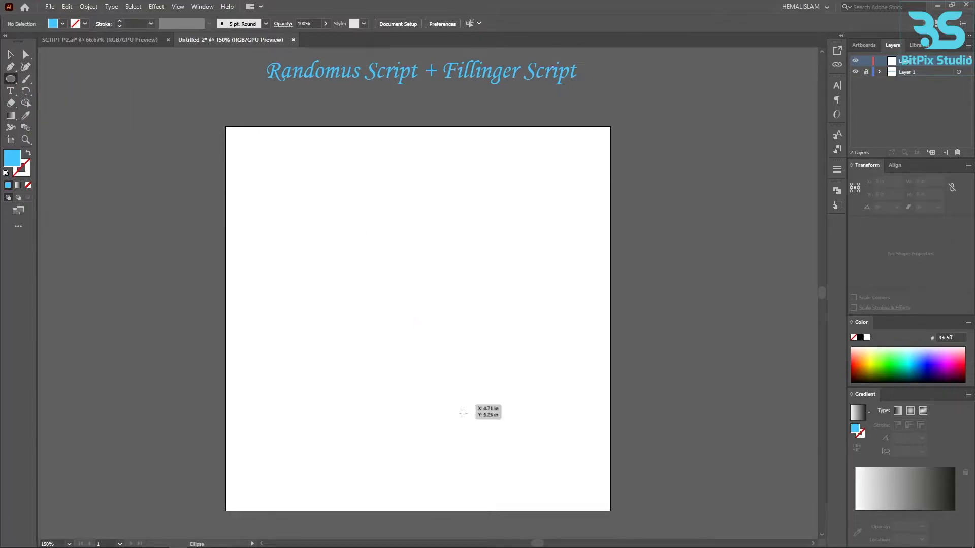
left_click_drag(291, 191, 514, 413)
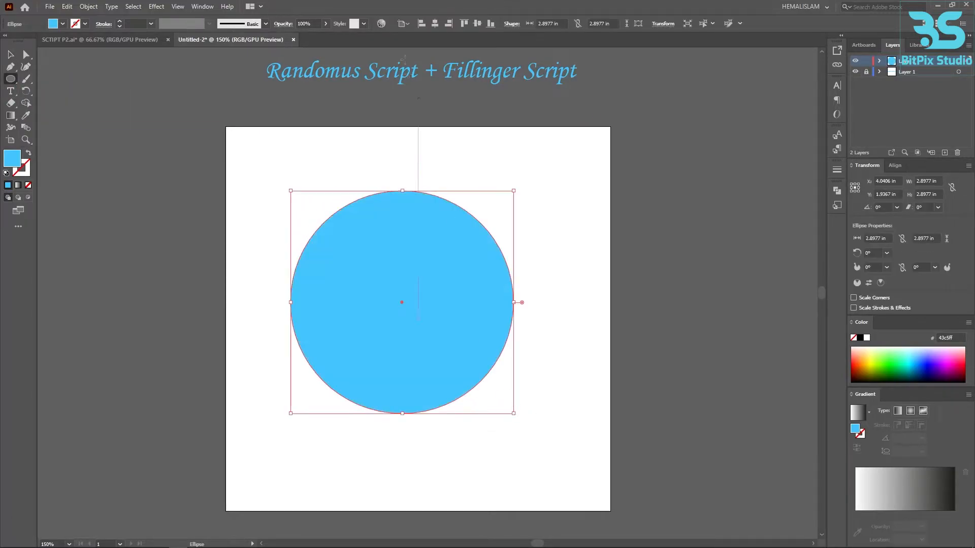
left_click(435, 23)
left_click(477, 23)
left_click(9, 55)
left_click(245, 137)
- Draw a small blue square inside the artboard's upper-left corner and deselect it
left_click_drag(14, 81, 58, 84)
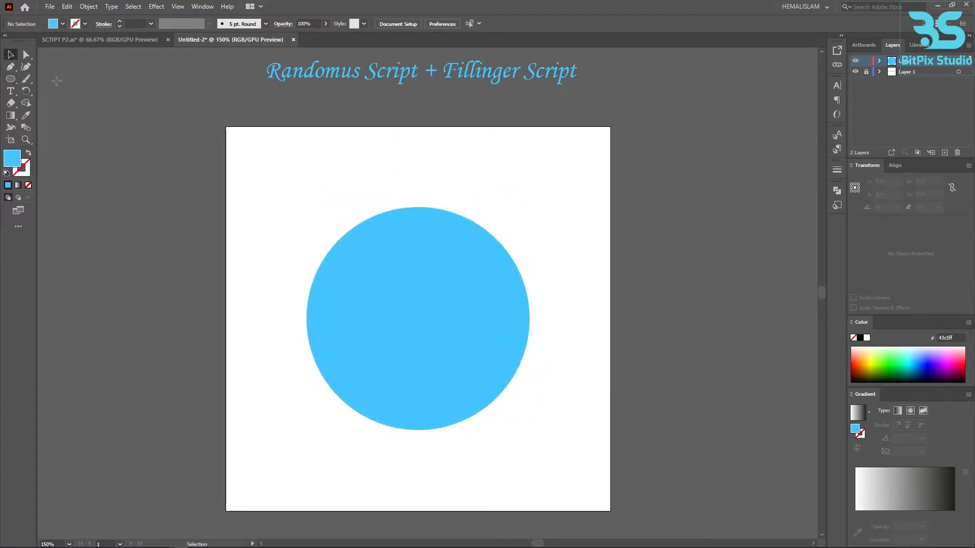
left_click_drag(236, 138, 265, 152)
left_click(13, 55)
left_click(320, 159)
left_click(358, 170)
- Send the large circle to the back of the stacking order and deselect it
left_click(392, 249)
right_click(392, 248)
mouse_move(446, 434)
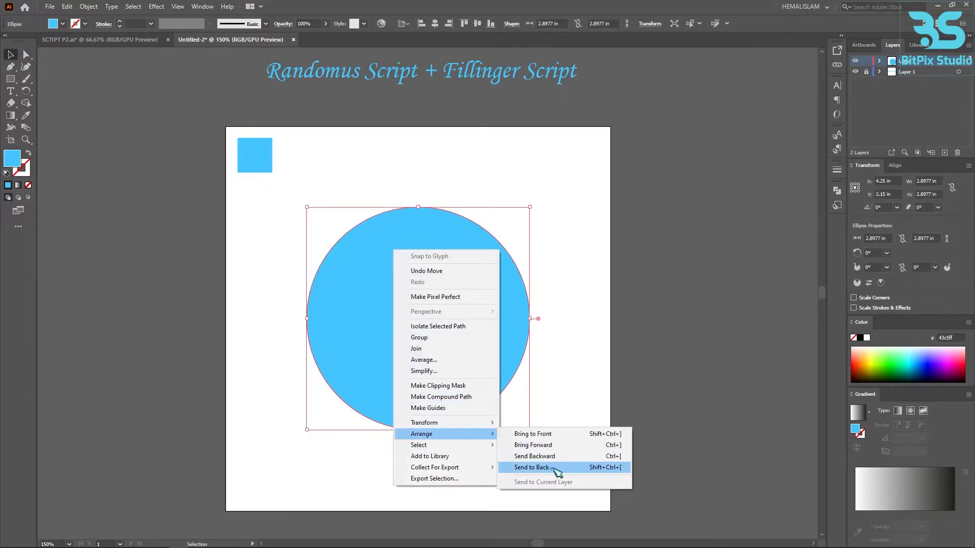
left_click(562, 469)
left_click(290, 169)
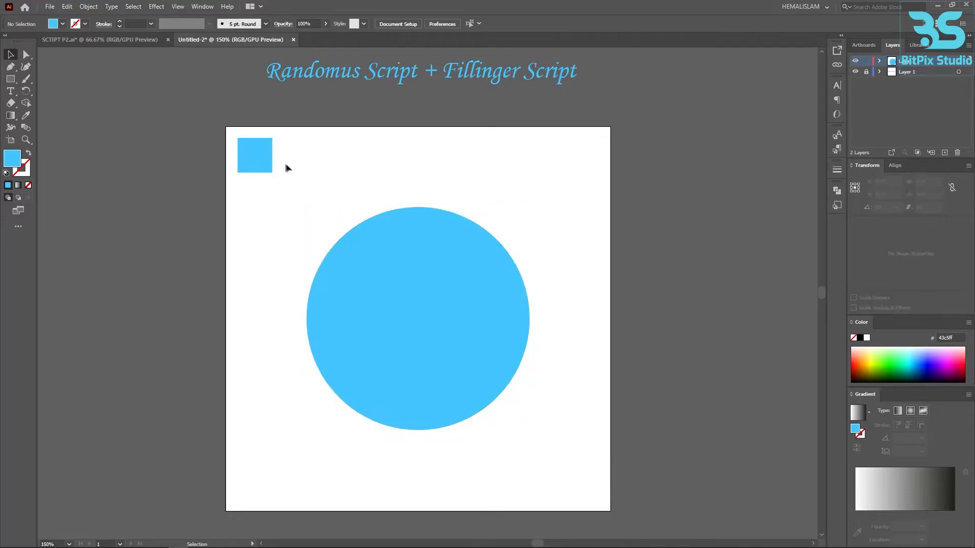
- Select both the circle and the small square and run the fillinger script on them
key("ctrl+a")
left_click(50, 7)
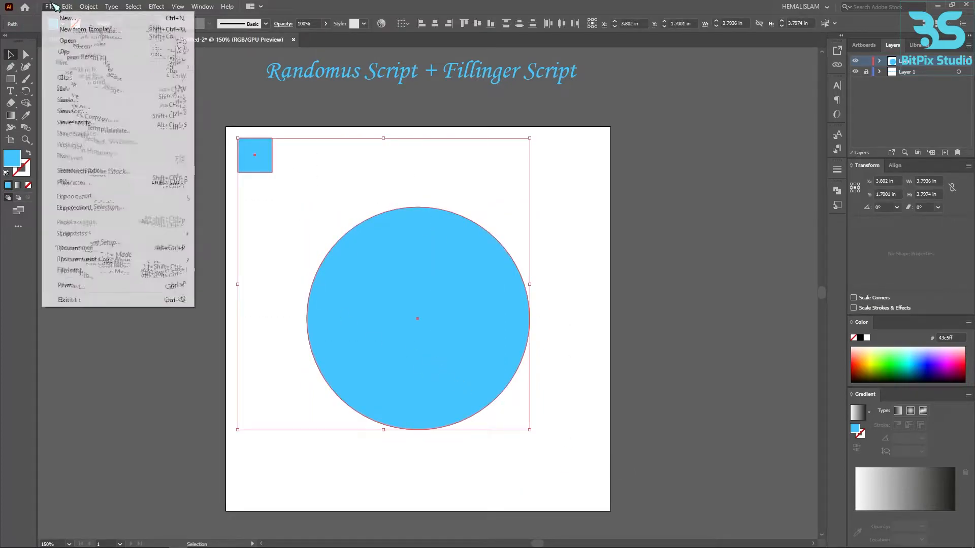
mouse_move(83, 233)
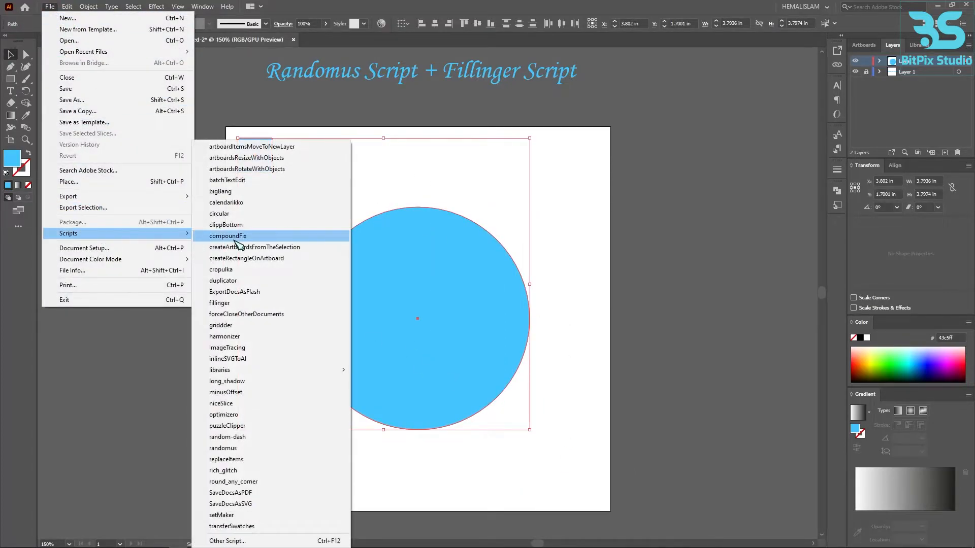
left_click(237, 304)
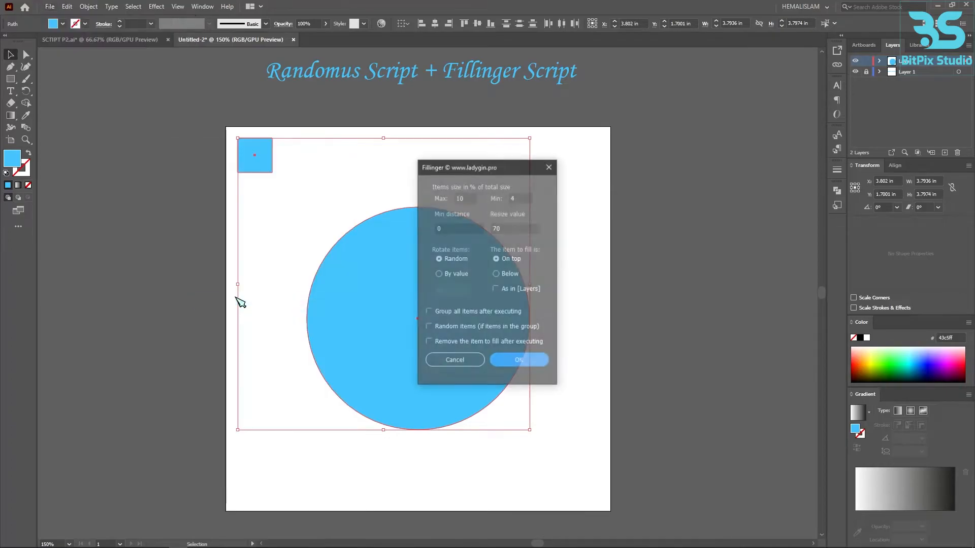
- Fill the circle with squares: max 8, min 2, min distance 5, resize 0, item below, with the As in [Layers], group, random and remove options on
left_click(521, 198)
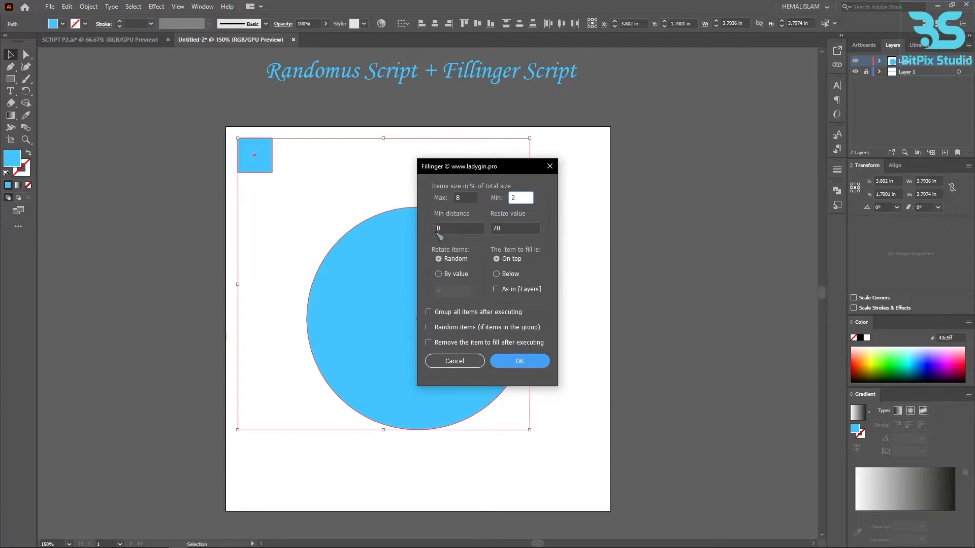
left_click(452, 229)
key("BackSpace")
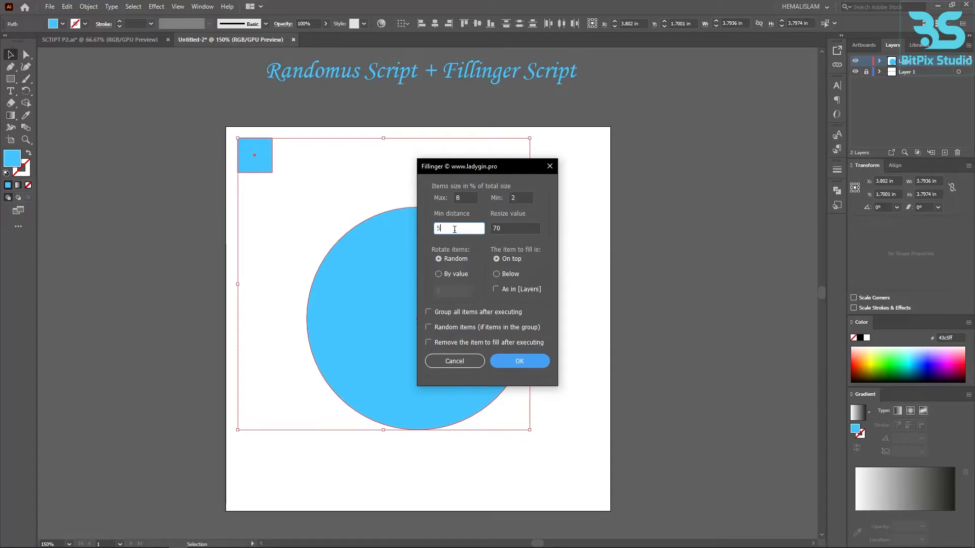
left_click(511, 229)
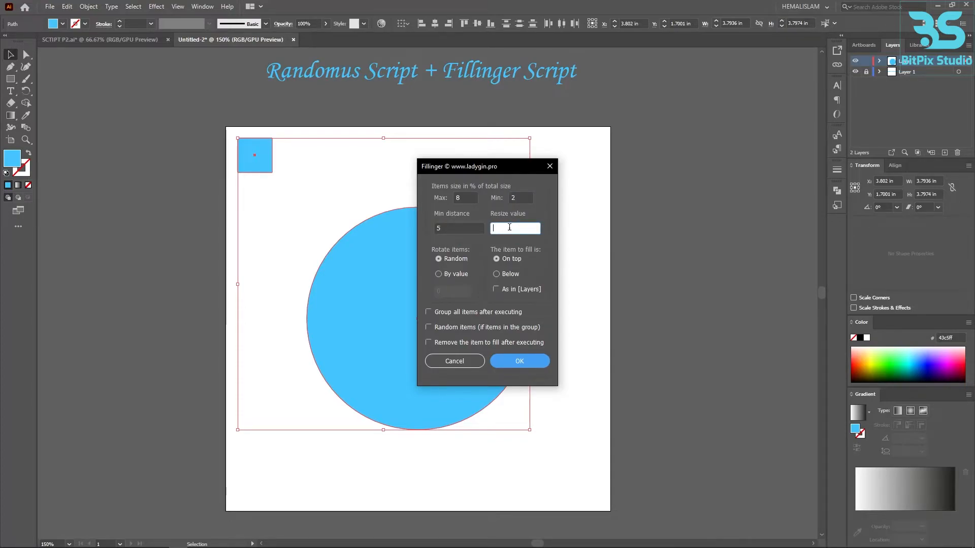
left_click(498, 275)
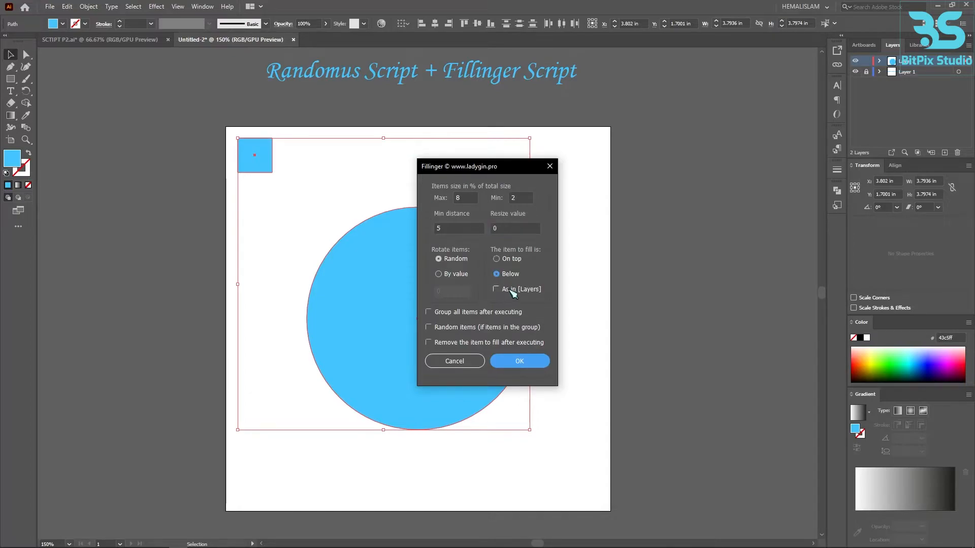
left_click(432, 312)
left_click(515, 362)
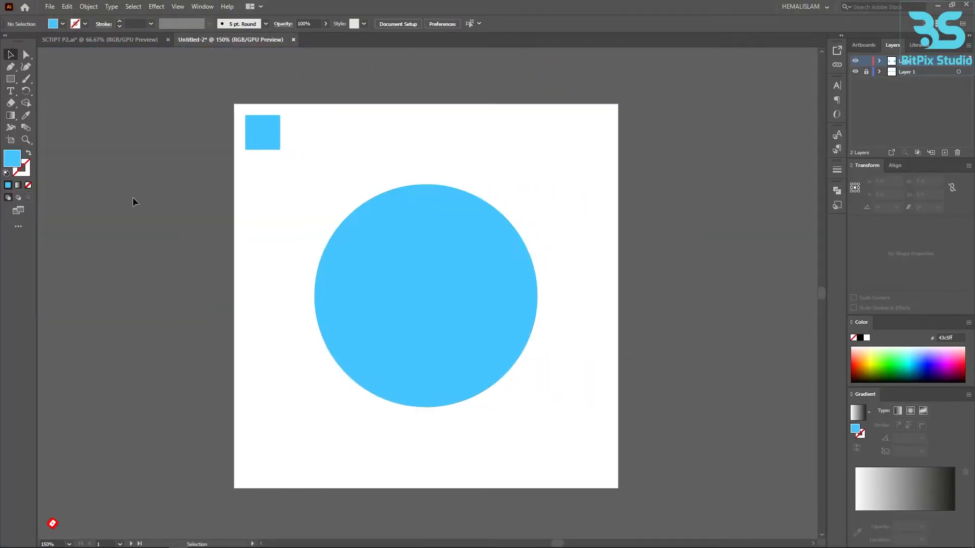
- Run the fillinger script on the second artboard's circle and square with a minimum distance of 10
left_click_drag(217, 121, 354, 256)
left_click(49, 7)
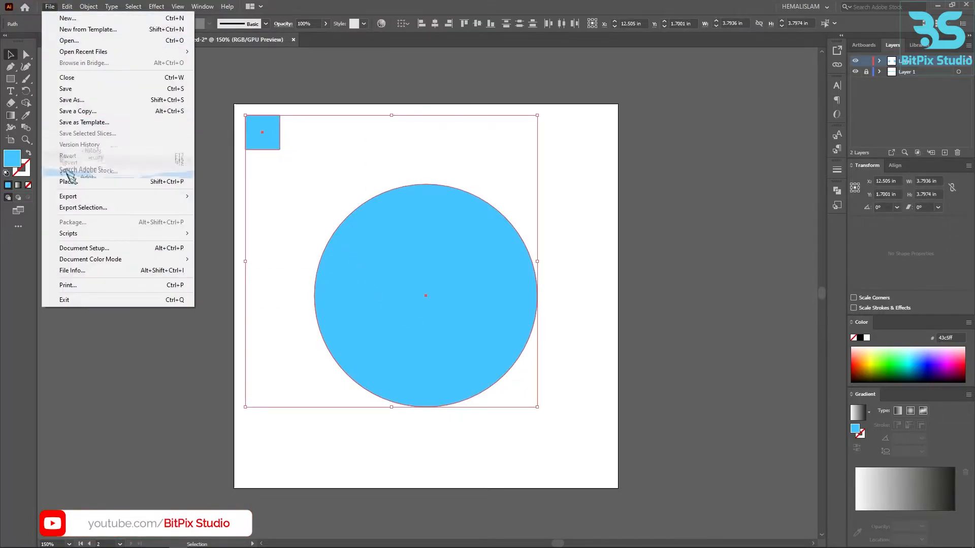
mouse_move(81, 233)
left_click(223, 303)
double_click(447, 229)
type("10")
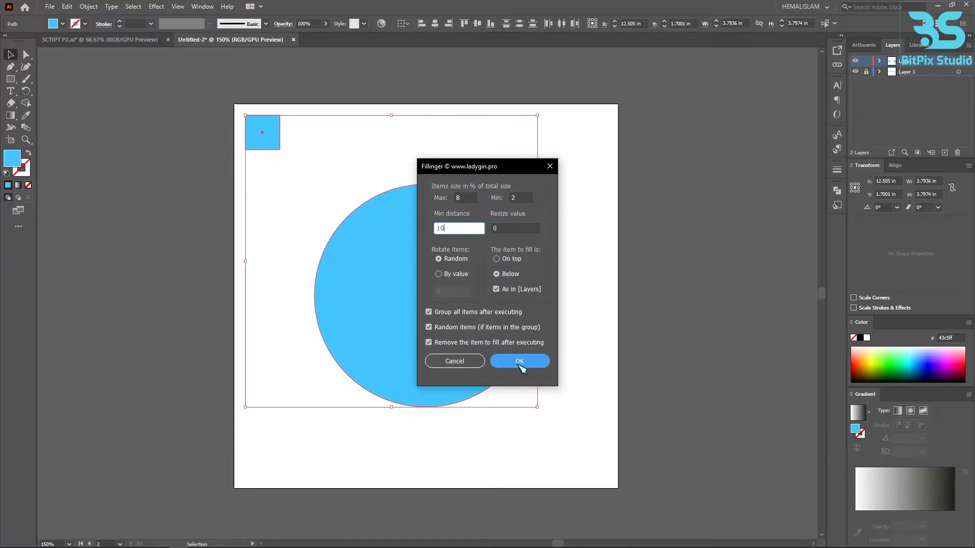
left_click(523, 361)
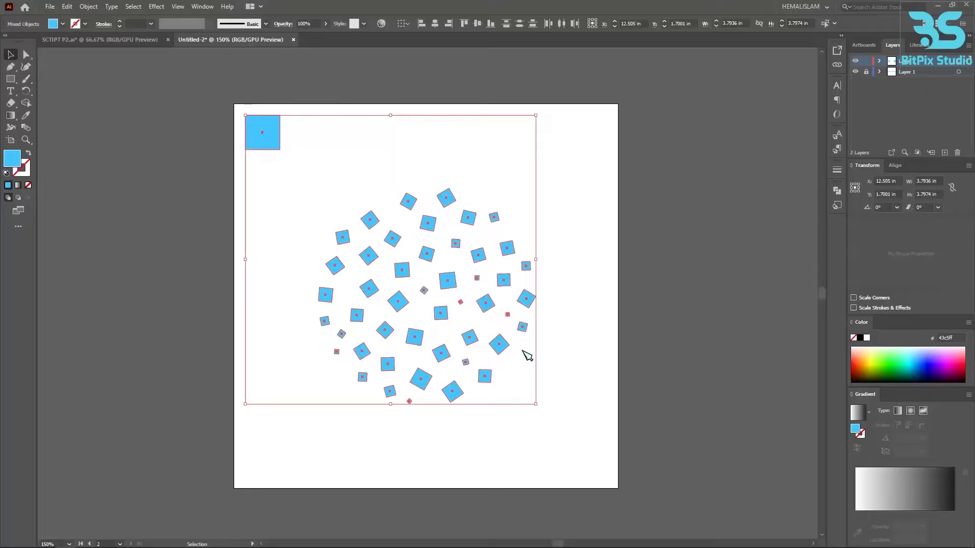
left_click(596, 364)
scroll(596, 364, "down", 2)
left_click_drag(359, 369, 401, 348)
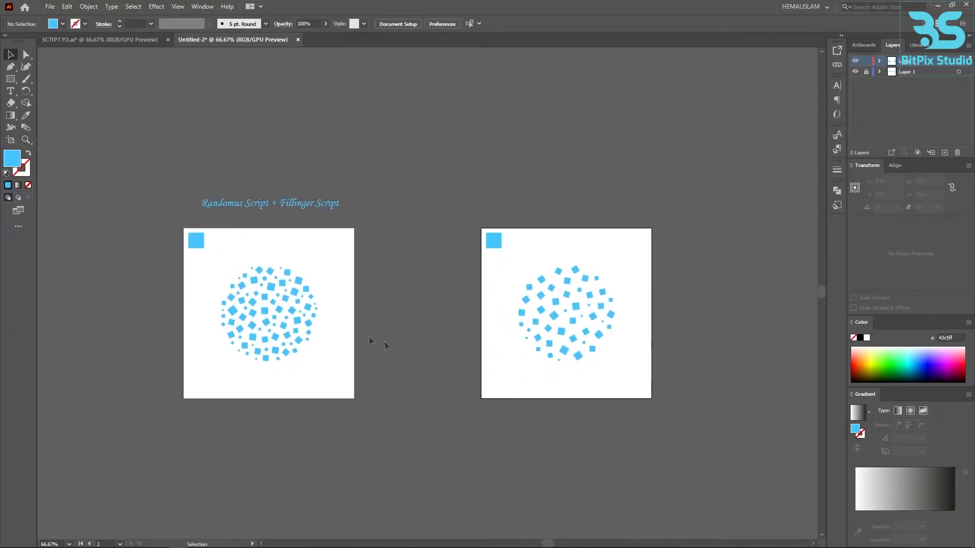
- Ungroup the group of squares filling the circle on the first artboard and deselect them
scroll(261, 321, "up", 3)
left_click_drag(270, 324, 406, 336)
scroll(405, 336, "down", 1)
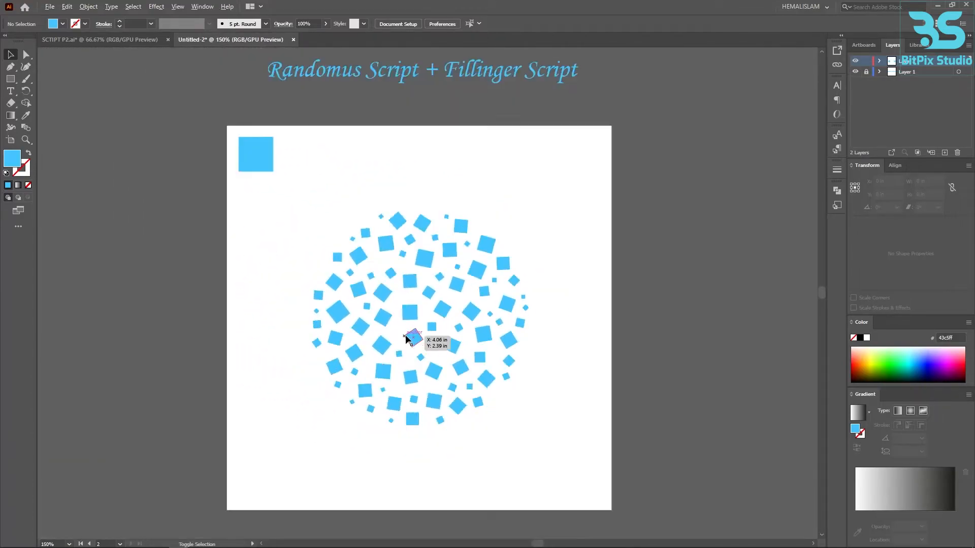
left_click(385, 247)
right_click(385, 248)
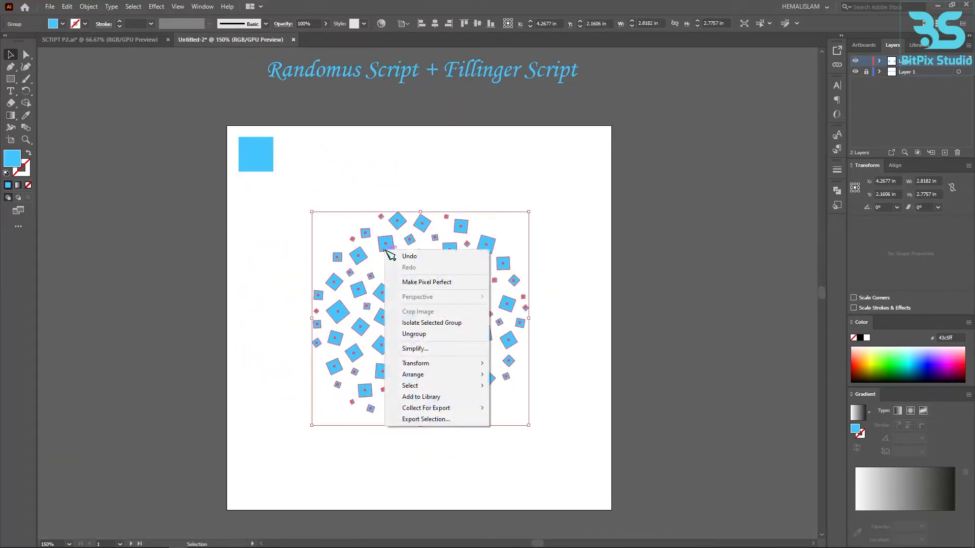
left_click(437, 335)
left_click(472, 311)
left_click(571, 341)
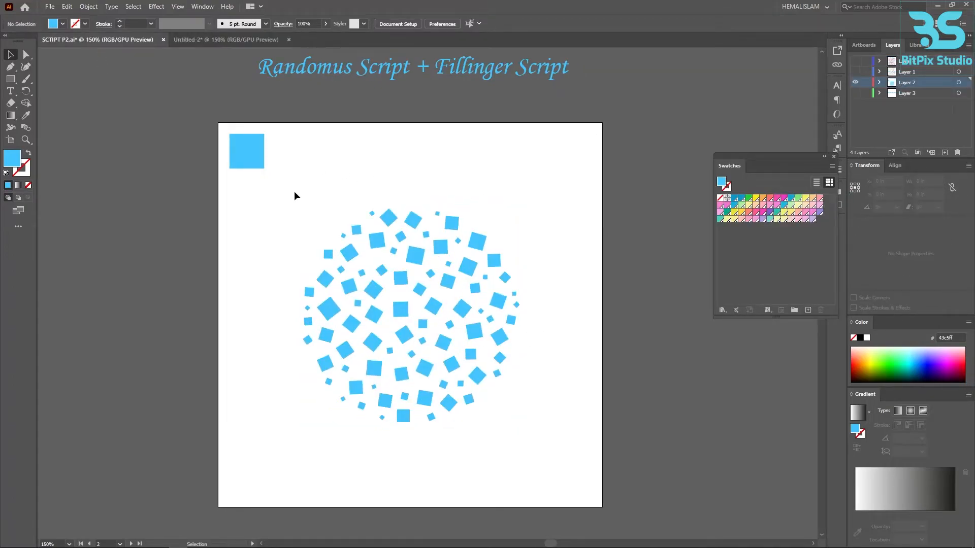
- Select all the ungrouped squares in the circle, run the randomus script and select a range of swatches ending at PANTONE 928 U
left_click_drag(294, 194, 521, 448)
left_click(49, 6)
mouse_move(173, 234)
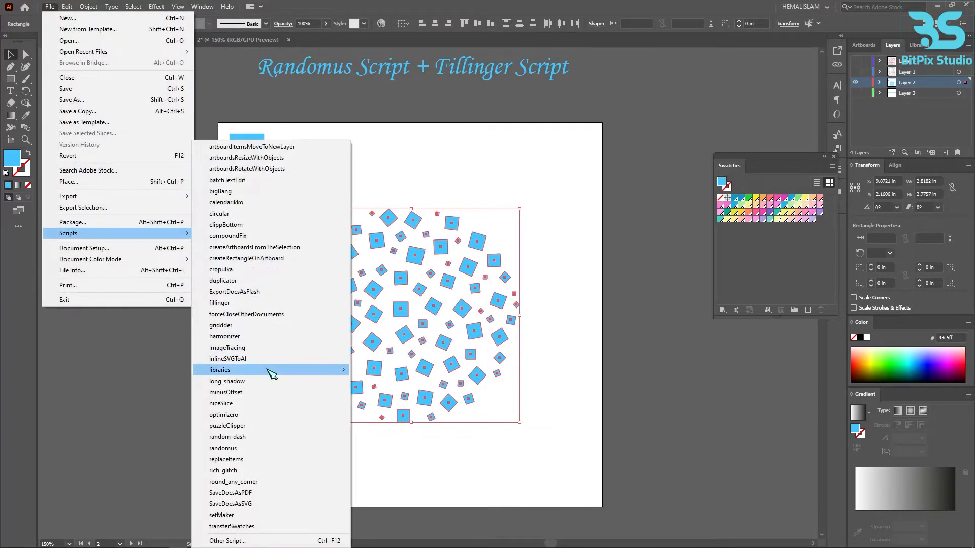
left_click(224, 448)
left_click(755, 212)
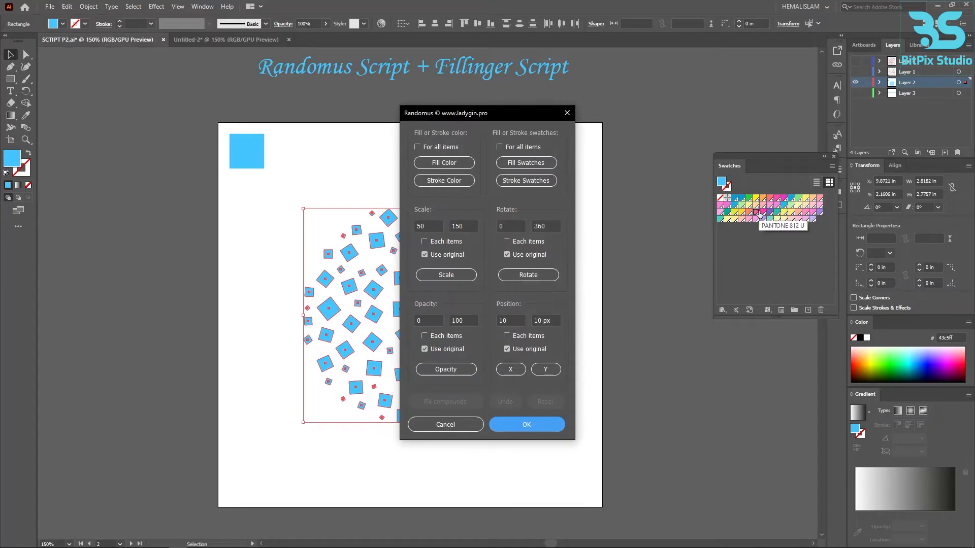
left_click(821, 216, "shift")
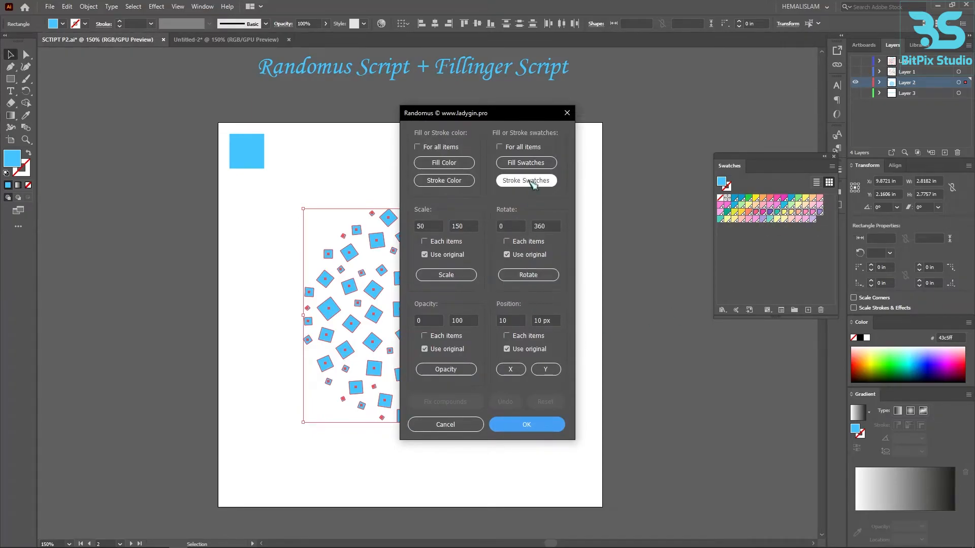
- Fill the squares randomly from the selected swatches, reshuffle the fills several times, accept the result and deselect the squares
left_click(526, 163)
left_click_drag(488, 116, 180, 133)
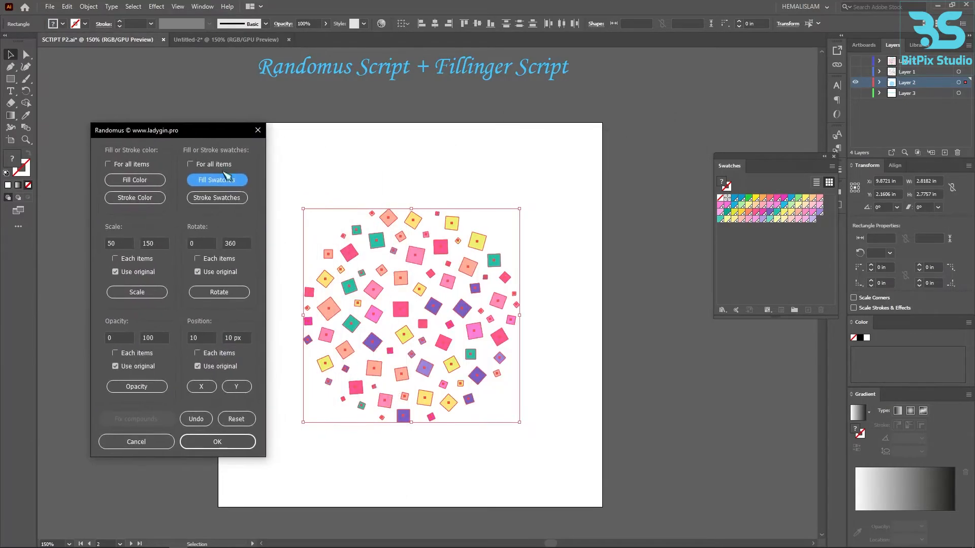
left_click(227, 182)
left_click(228, 181)
left_click(227, 182)
left_click(228, 182)
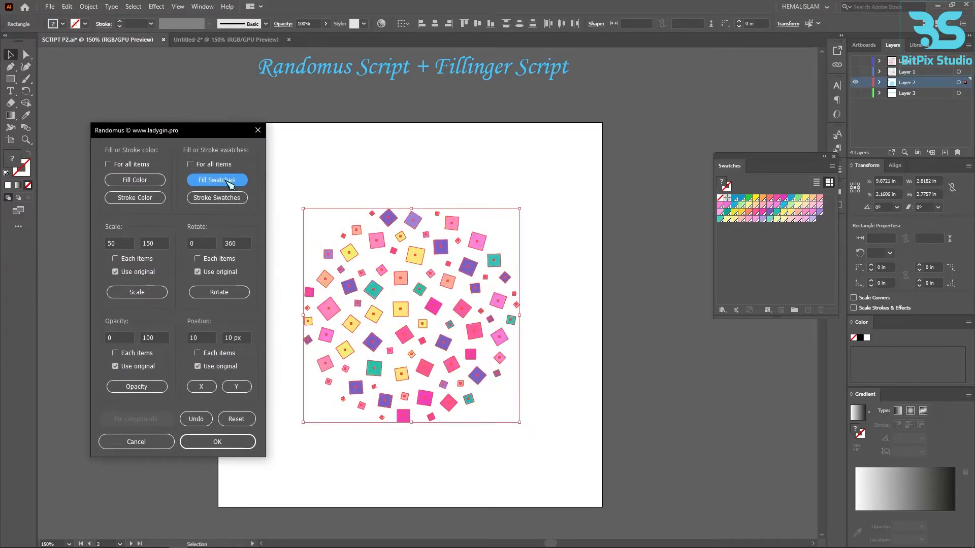
left_click(219, 441)
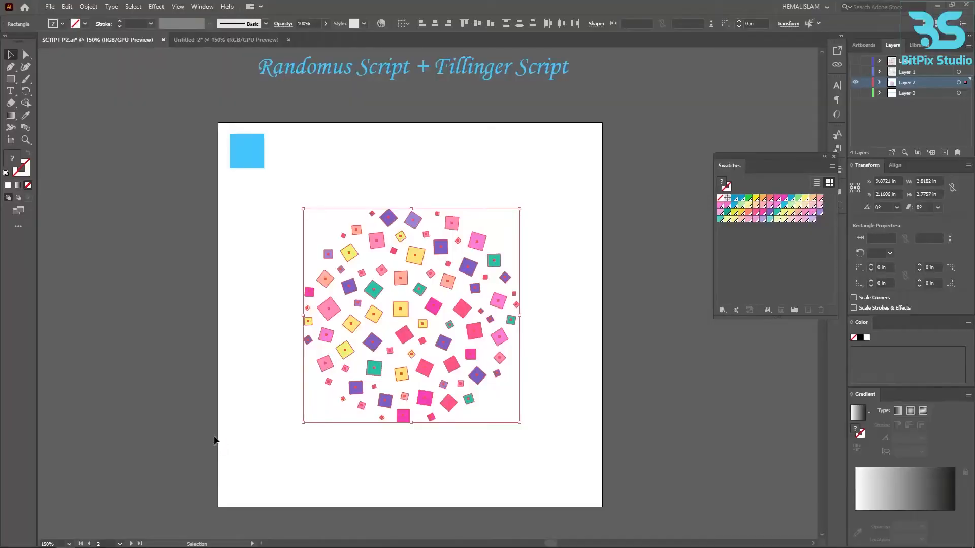
left_click(538, 391)
left_click_drag(541, 404, 502, 420)
scroll(489, 392, "up", 1)
scroll(502, 421, "down", 1)
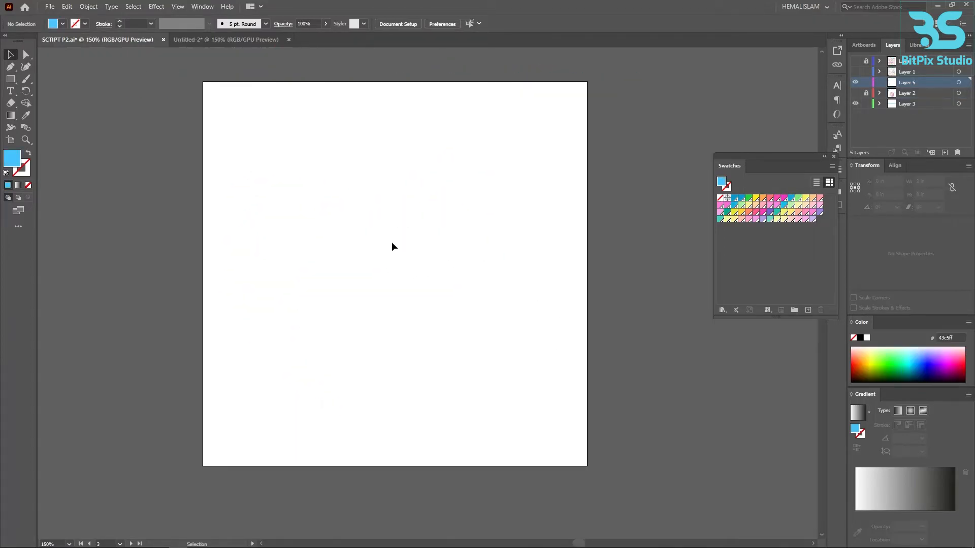
- Add the text "a" near the upper-left part of the empty artboard
left_click(10, 91)
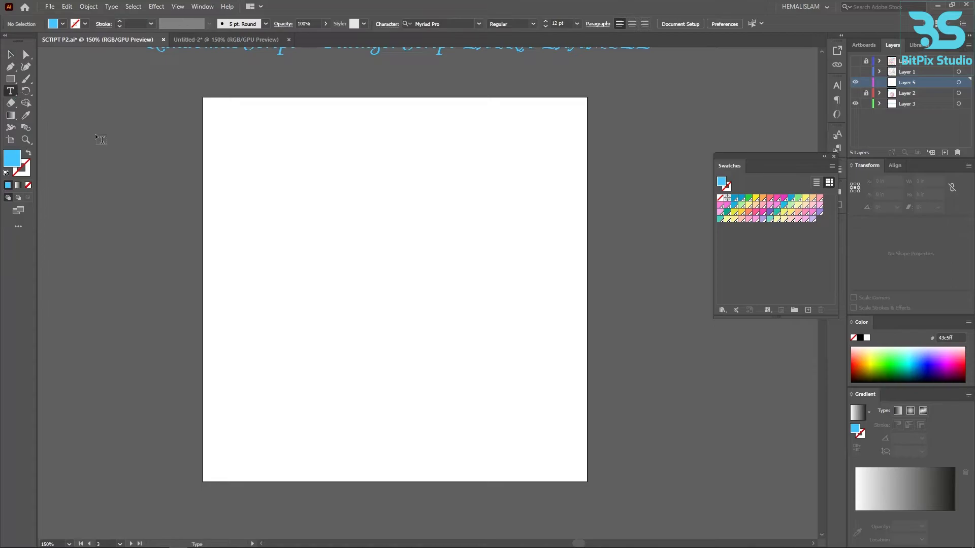
left_click(267, 172)
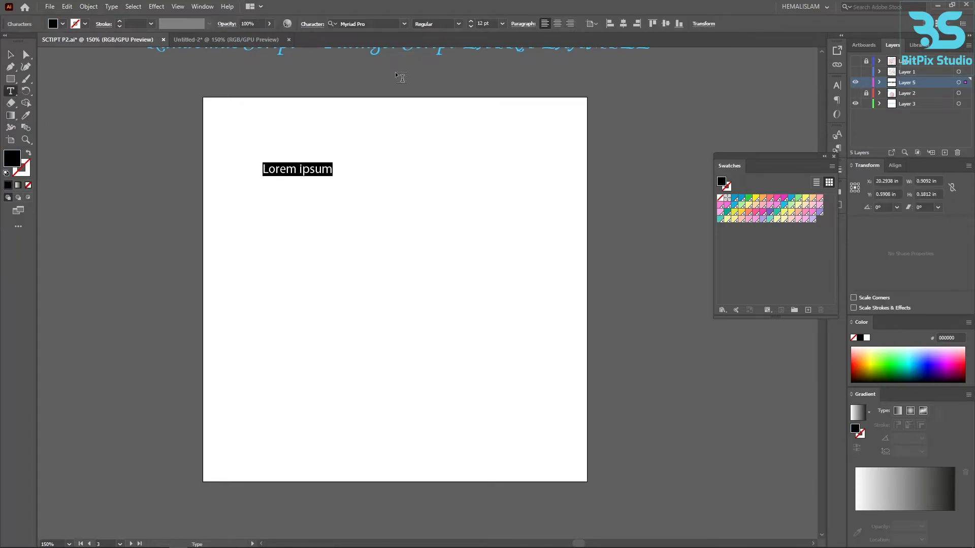
type("a")
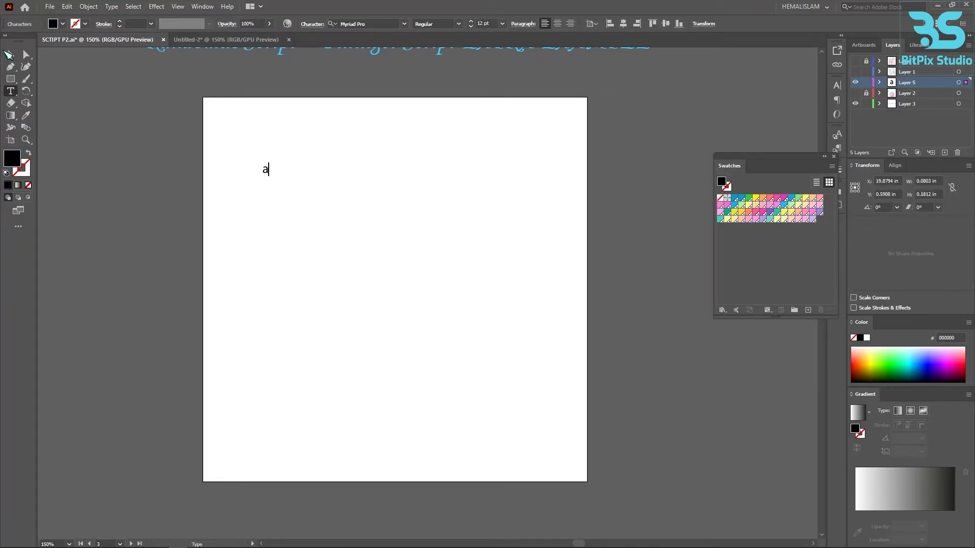
key("Escape")
- Set the letter's font size to 500 pt and centre it horizontally and vertically on the artboard
left_click(502, 24)
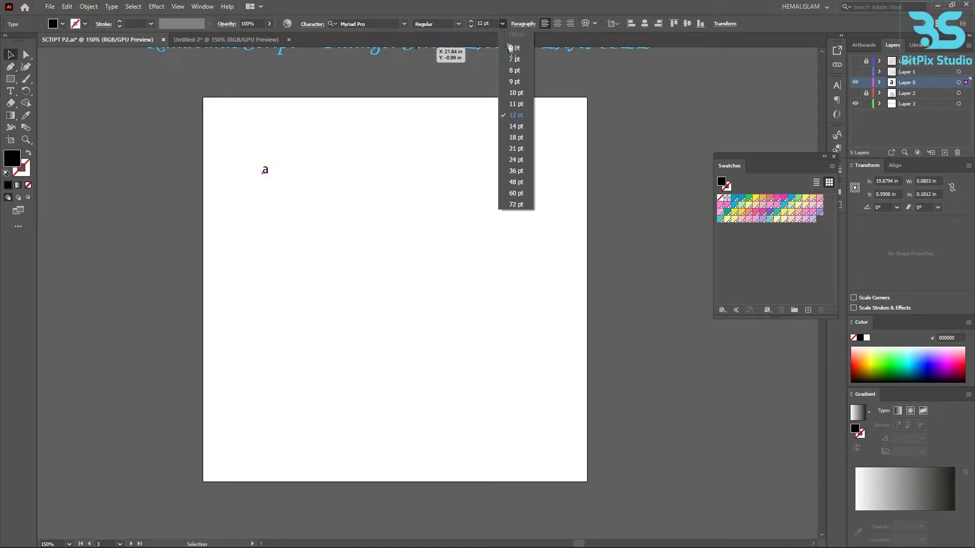
left_click(513, 203)
left_click(493, 25)
type("500")
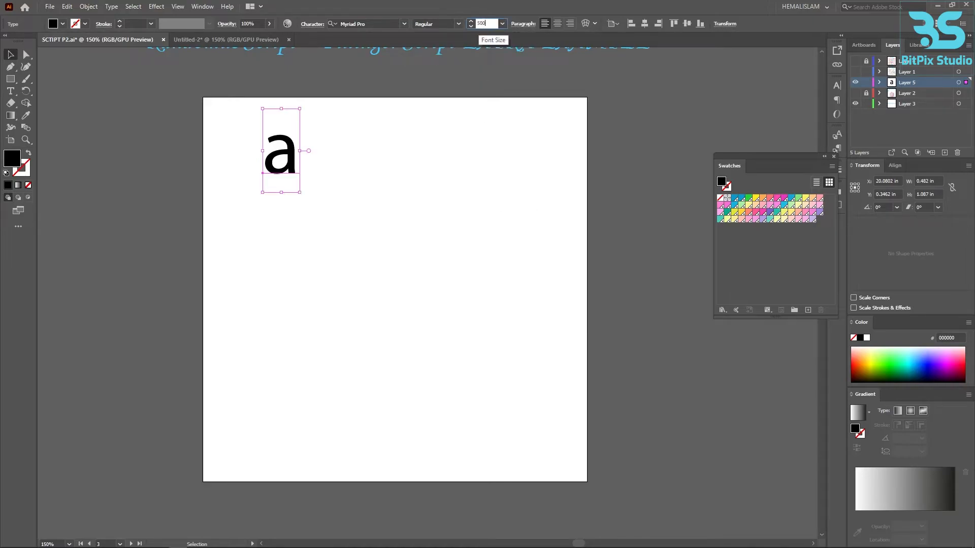
key("Return")
left_click(645, 24)
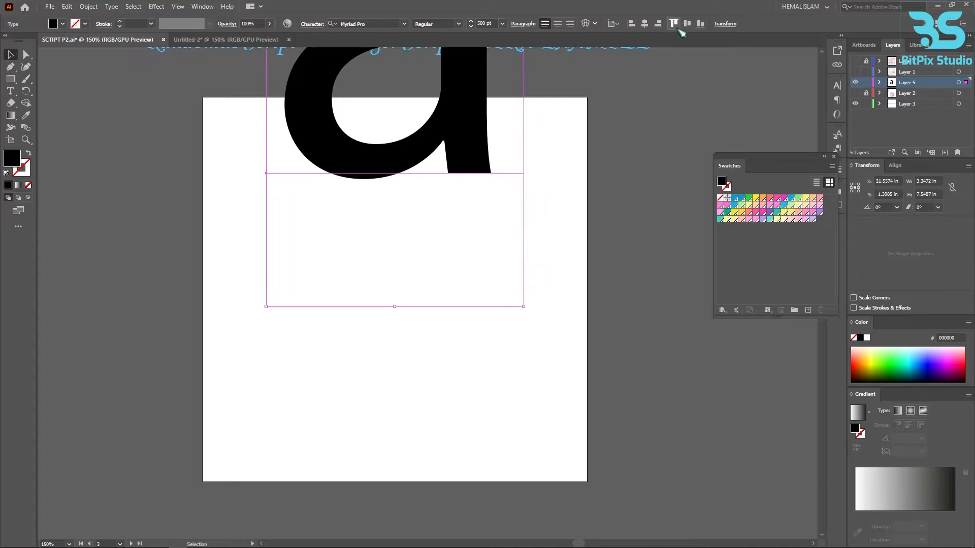
left_click(687, 24)
- Convert the letter a to outlines and centre the outlined shape horizontally and vertically on the artboard
right_click(440, 226)
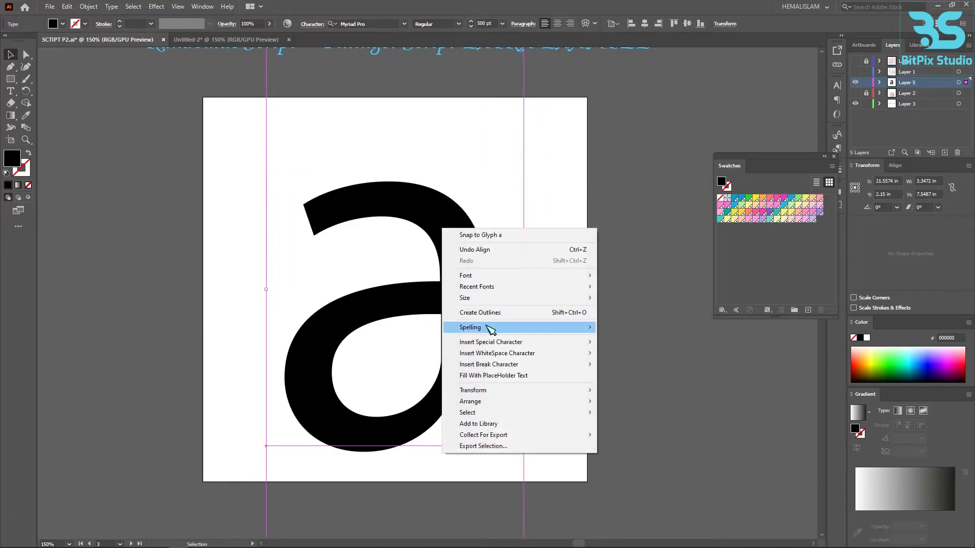
left_click(489, 251)
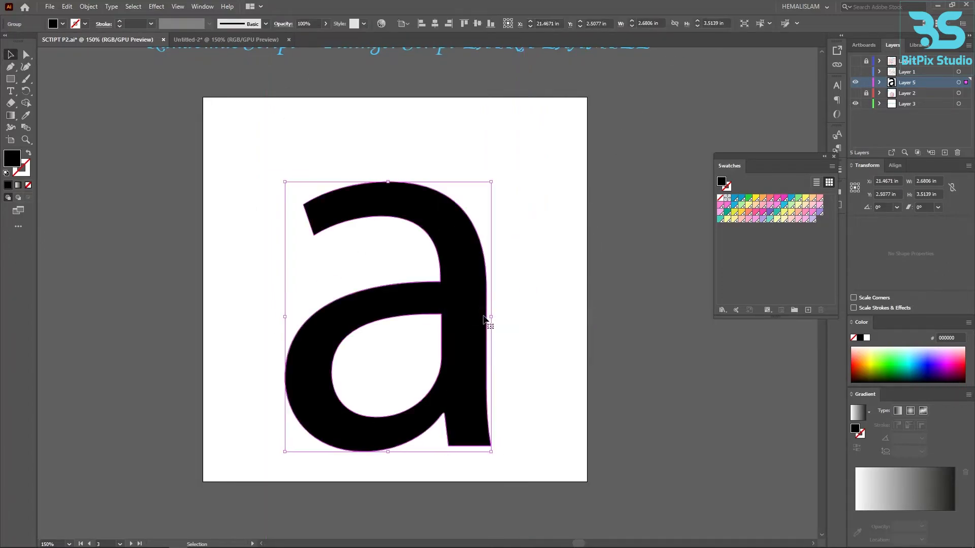
left_click(436, 24)
left_click(476, 24)
left_click(499, 224)
- Ungroup the outlined letter a so it is a standalone compound path, and deselect it
left_click(475, 247)
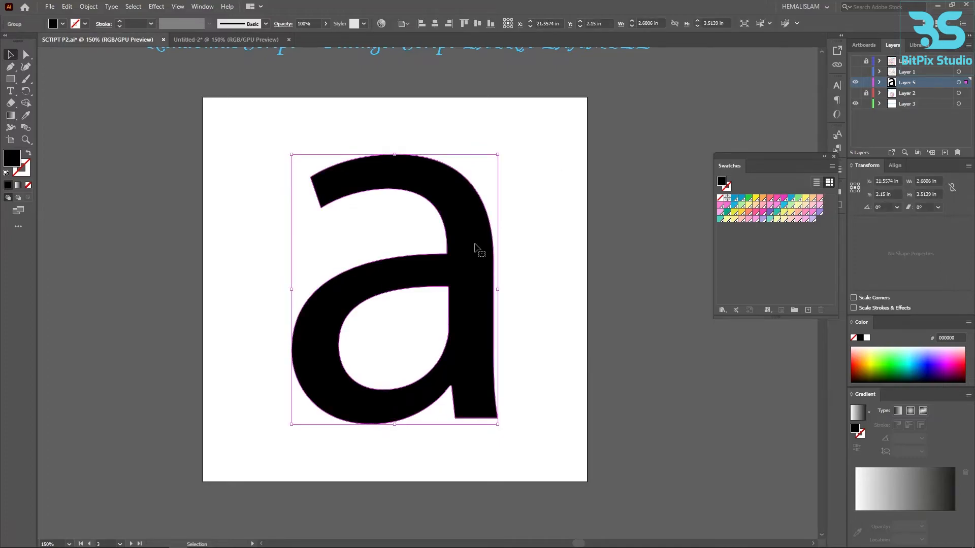
right_click(476, 247)
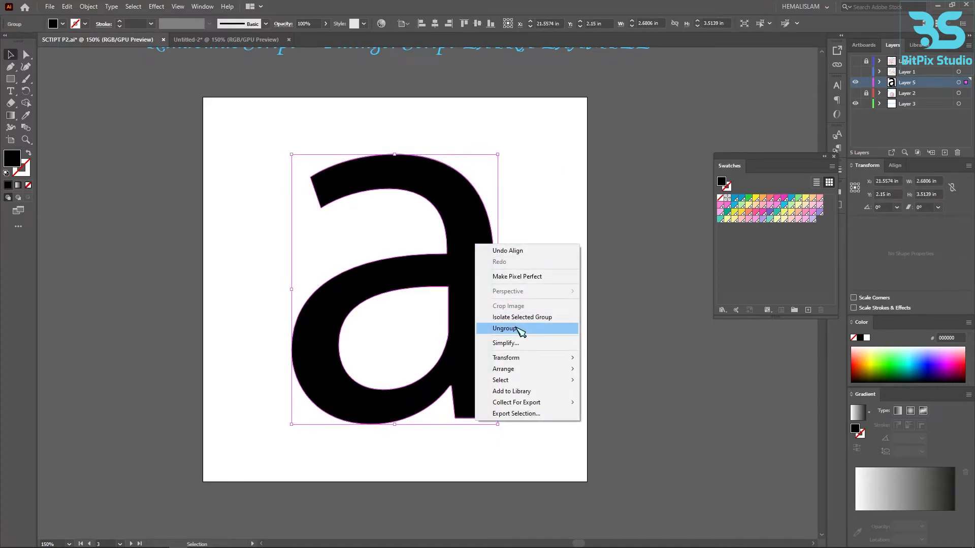
left_click(521, 329)
left_click(516, 327)
right_click(475, 297)
left_click(507, 265)
left_click(447, 267)
left_click(67, 6)
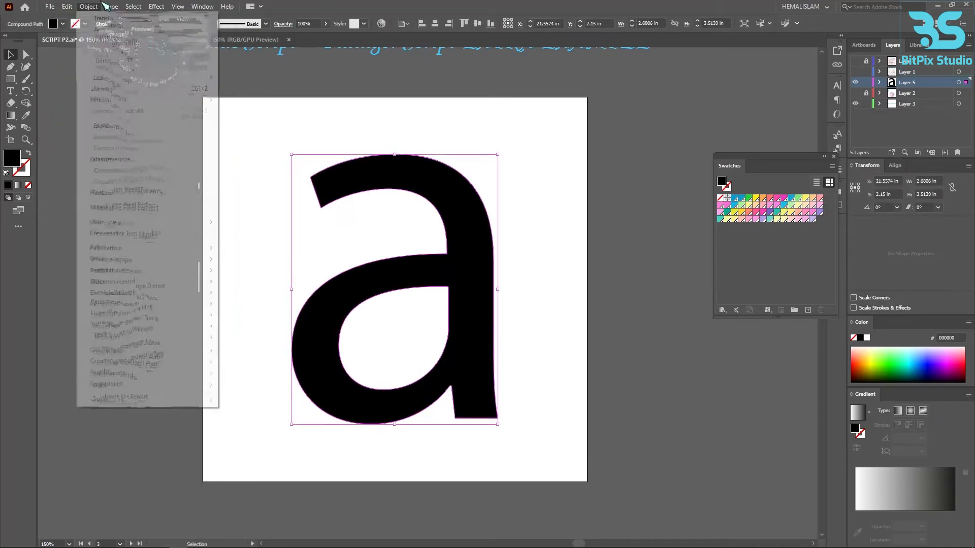
left_click(121, 127)
left_click(134, 144)
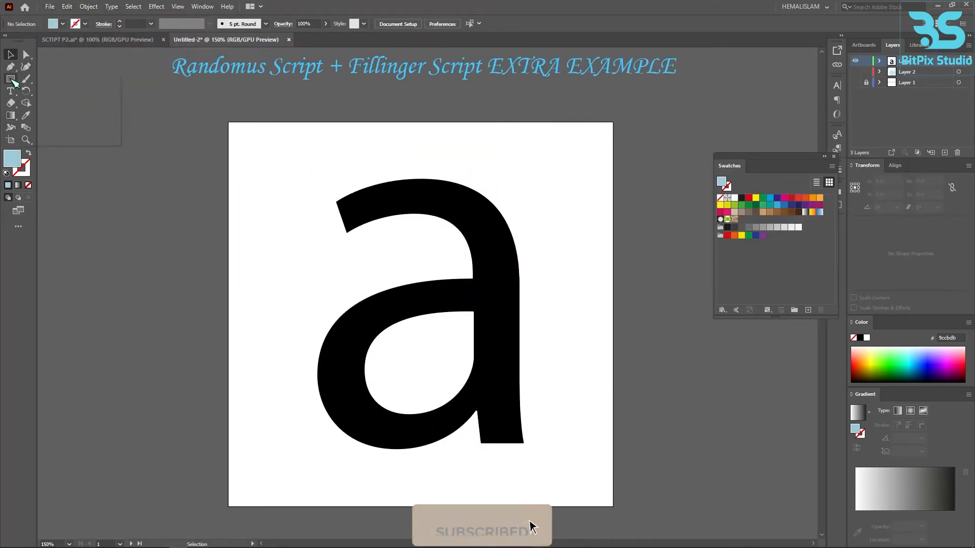
- Draw a small circle in the artboard's upper-left corner with the Ellipse tool
right_click(10, 78)
left_click(46, 102)
left_click_drag(236, 134, 256, 148)
key("v")
- Select the letter and the small circle, run the fillinger script with a minimum distance of 3, and deselect the result
left_click_drag(181, 135, 376, 279)
left_click(50, 7)
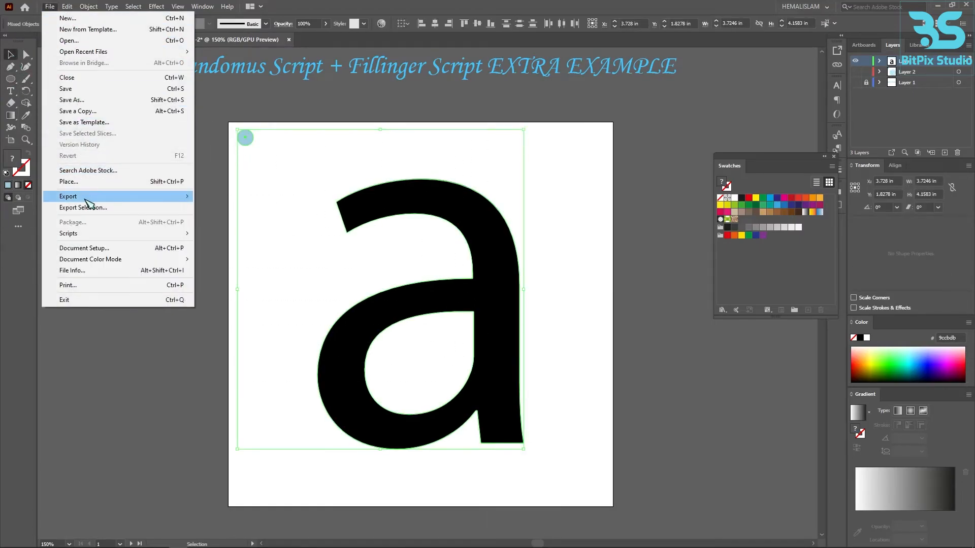
mouse_move(135, 233)
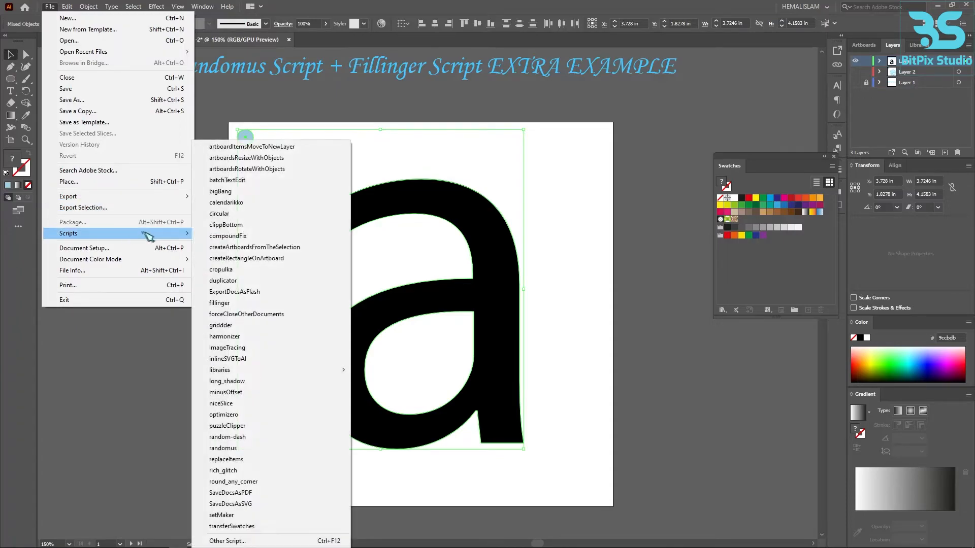
left_click(254, 303)
double_click(435, 230)
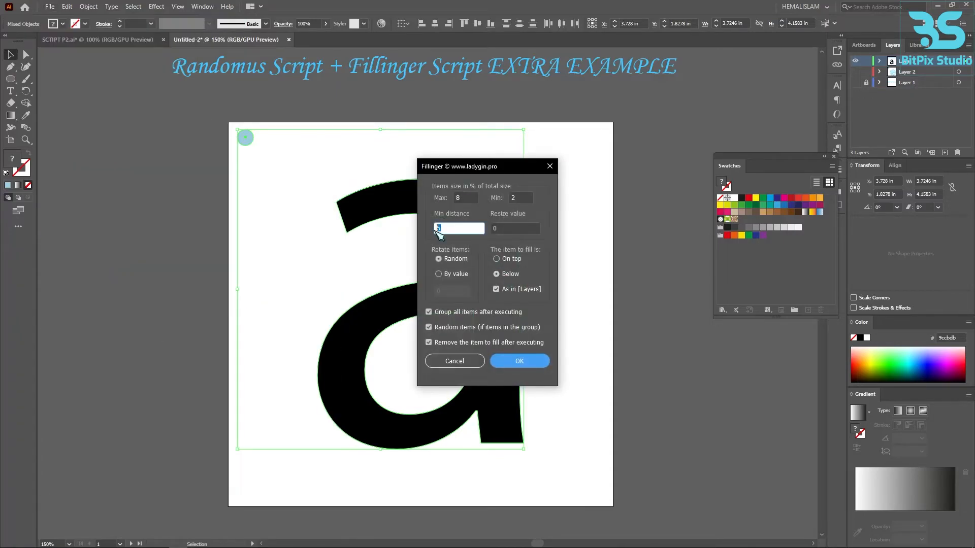
left_click(536, 362)
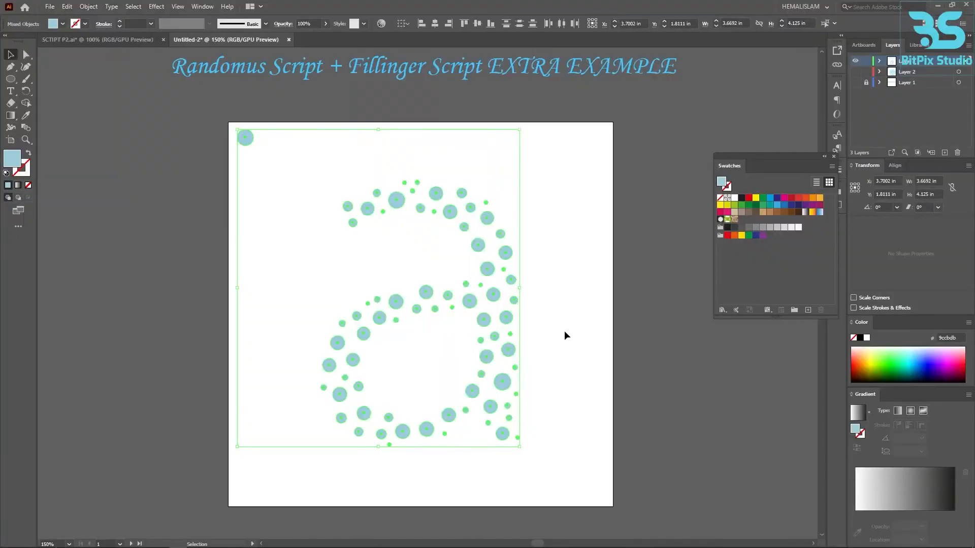
left_click(565, 331)
- Select the circles forming the letter a and run the randomus script on them
left_click_drag(559, 488, 285, 156)
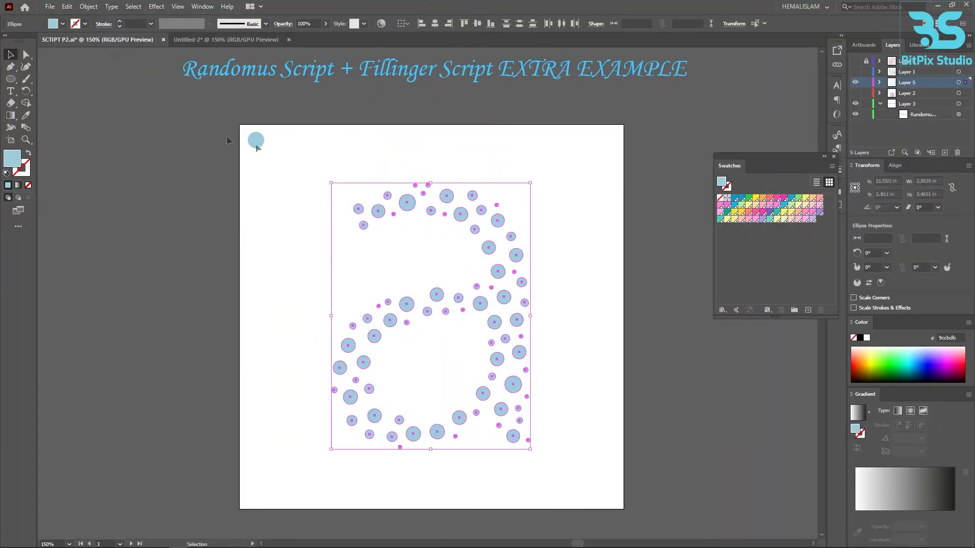
left_click(50, 6)
mouse_move(68, 233)
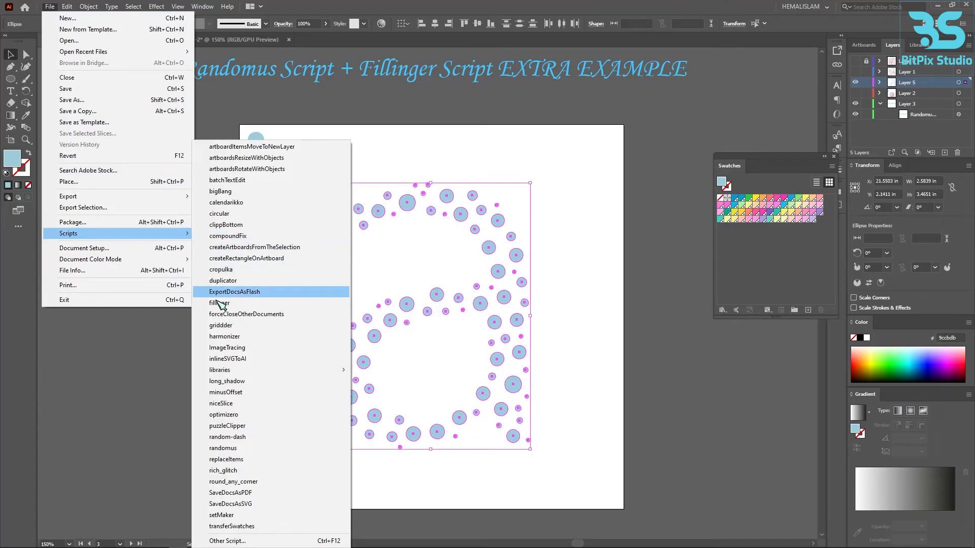
left_click(245, 449)
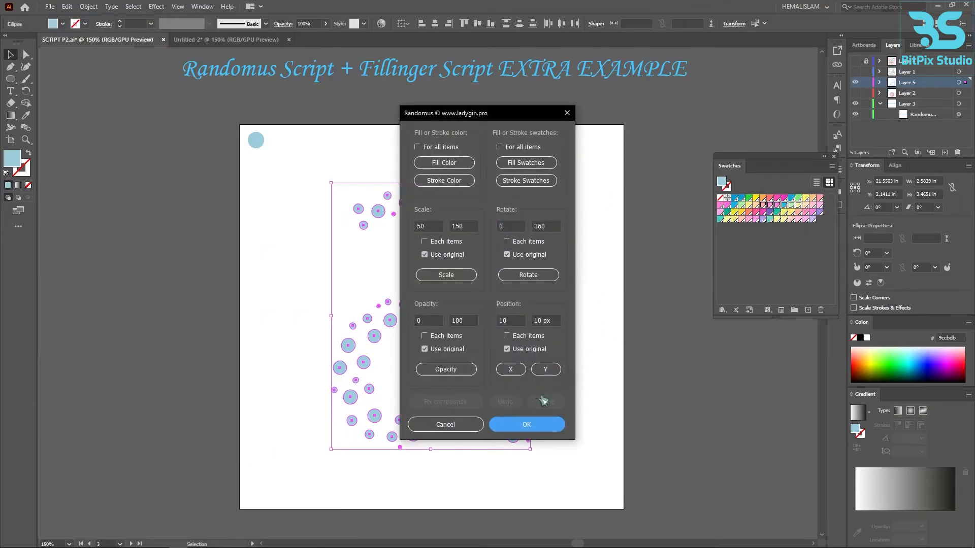
- Fill the letter's circles randomly from the selected swatches, reshuffle the fills a few times, accept the result and deselect them
left_click(531, 165)
left_click_drag(481, 115, 178, 140)
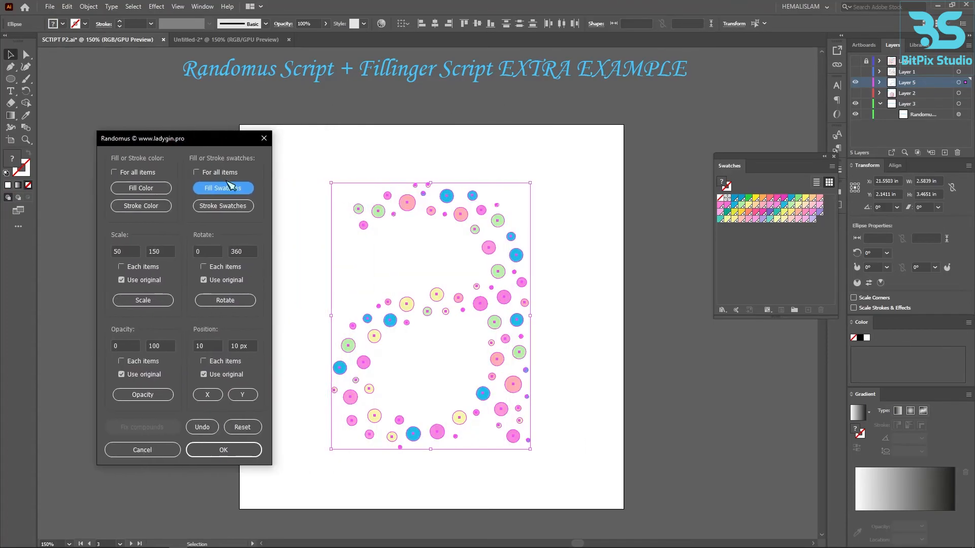
left_click(234, 192)
left_click(234, 194)
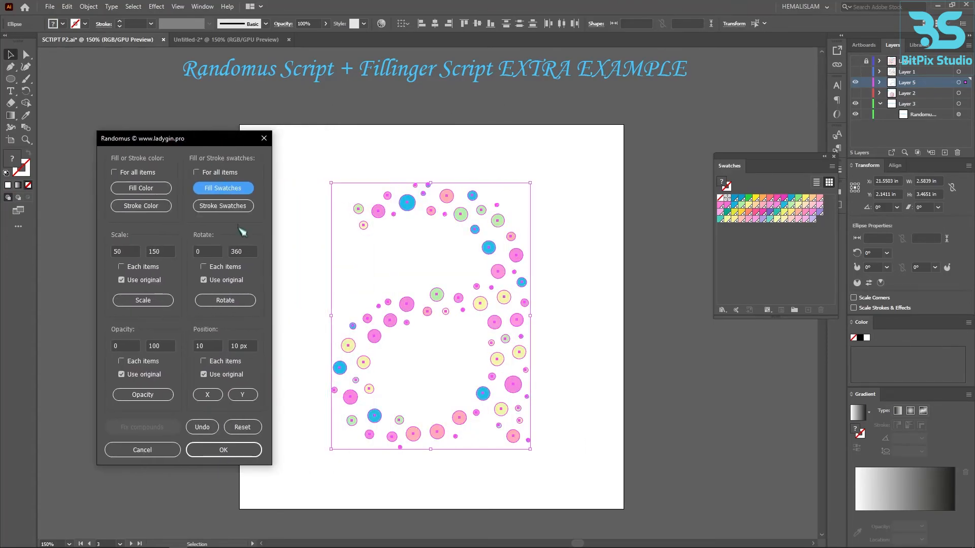
left_click(224, 194)
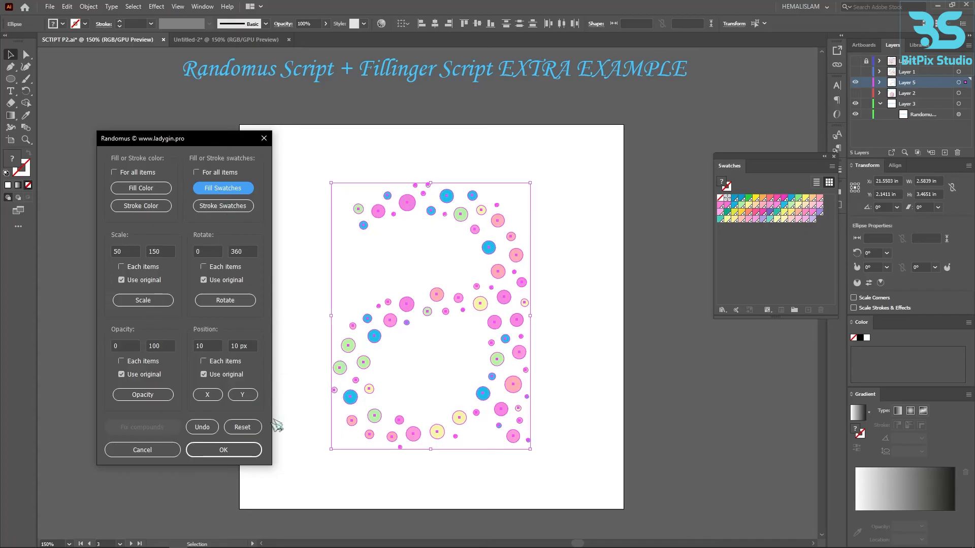
left_click(226, 450)
left_click(559, 374)
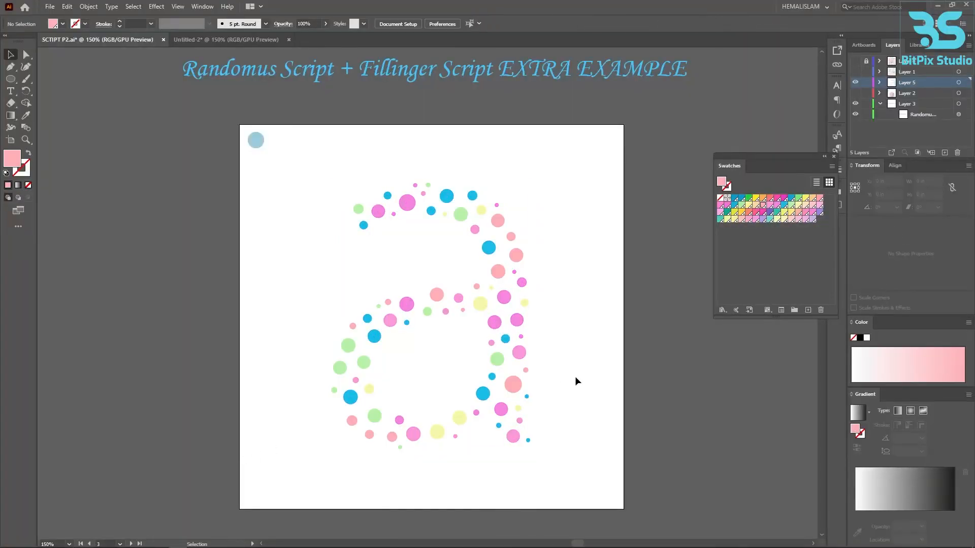
scroll(583, 384, "up", 2)
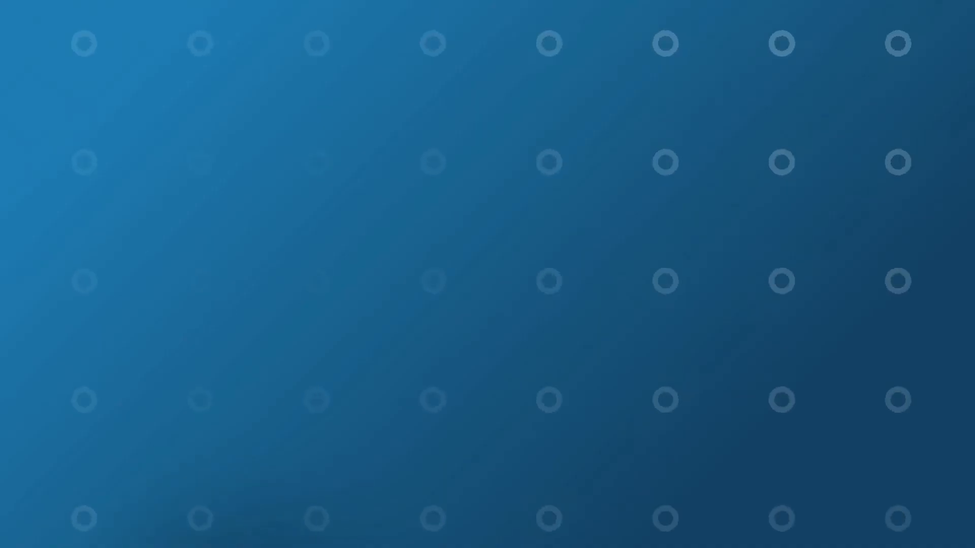